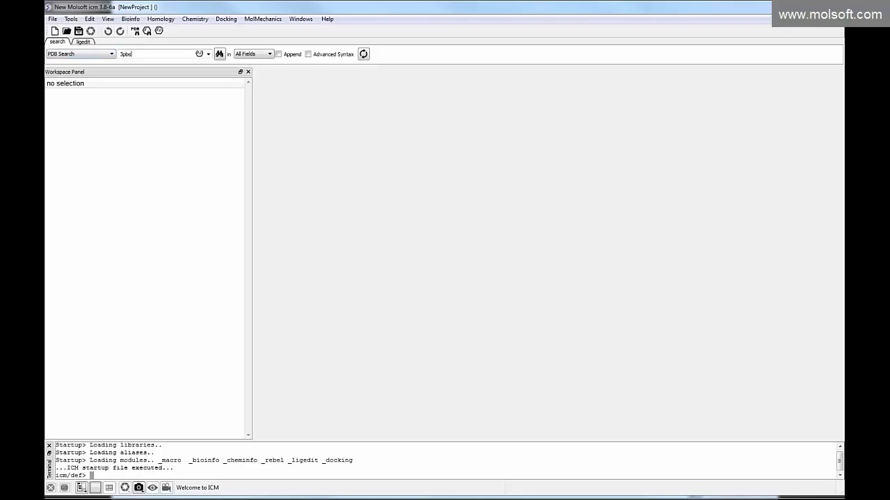
Step: Load the protein structure 3pbs from the PDB search
key("Return")
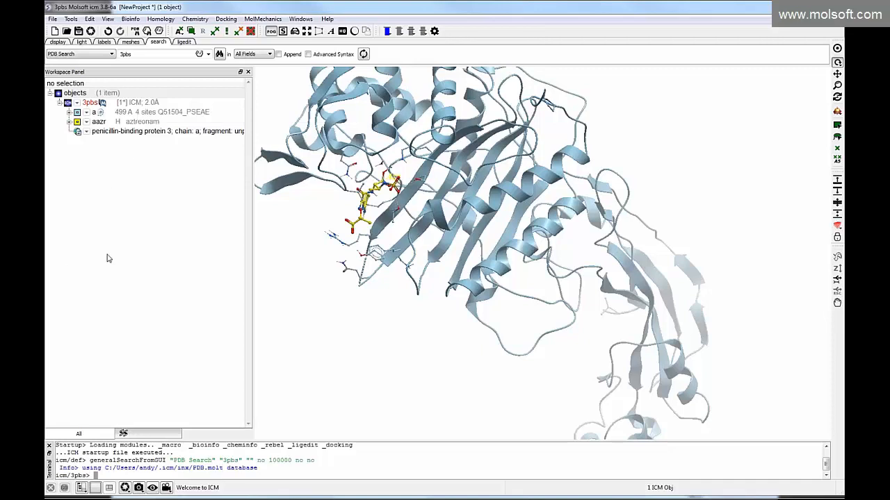
right_click(131, 103)
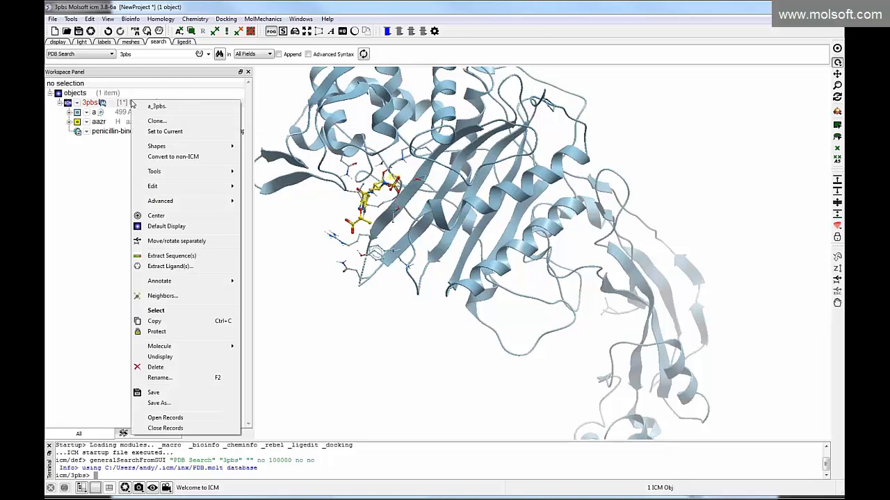
left_click(105, 162)
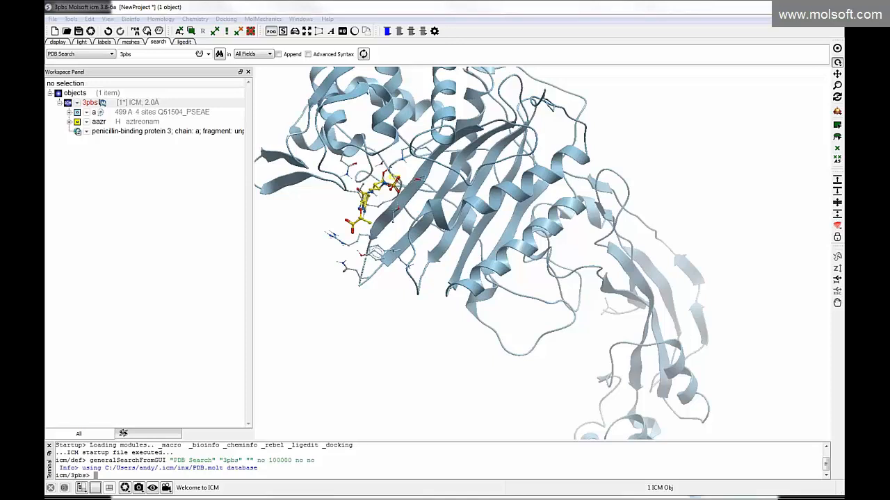
Step: Display the ligand pocket interactions for the aztreonam ligand in 3pbs and center the view on the ligand
right_click(140, 126)
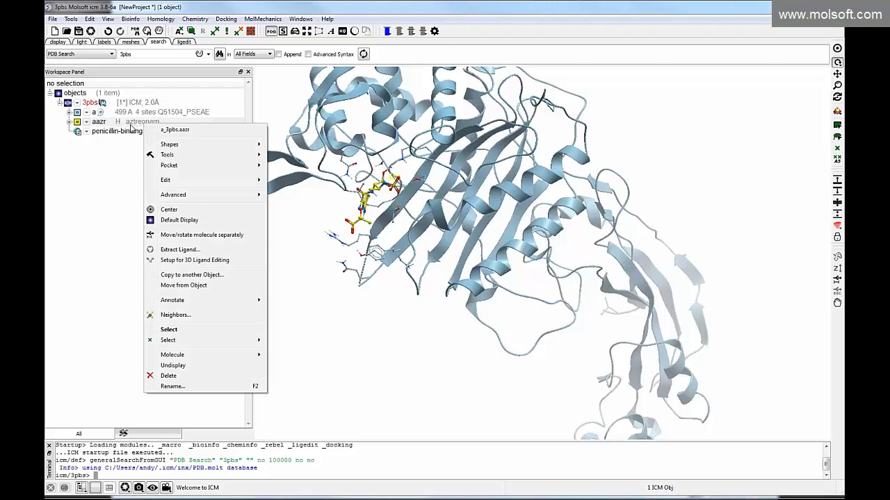
mouse_move(168, 168)
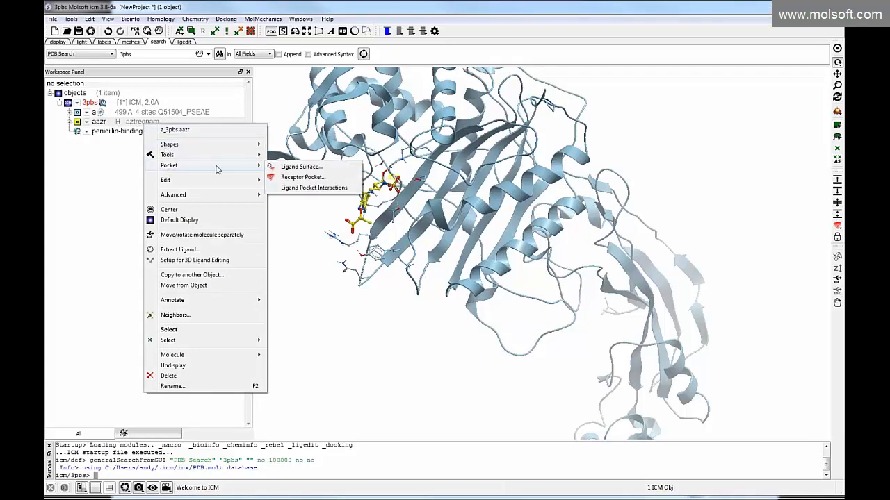
left_click(312, 189)
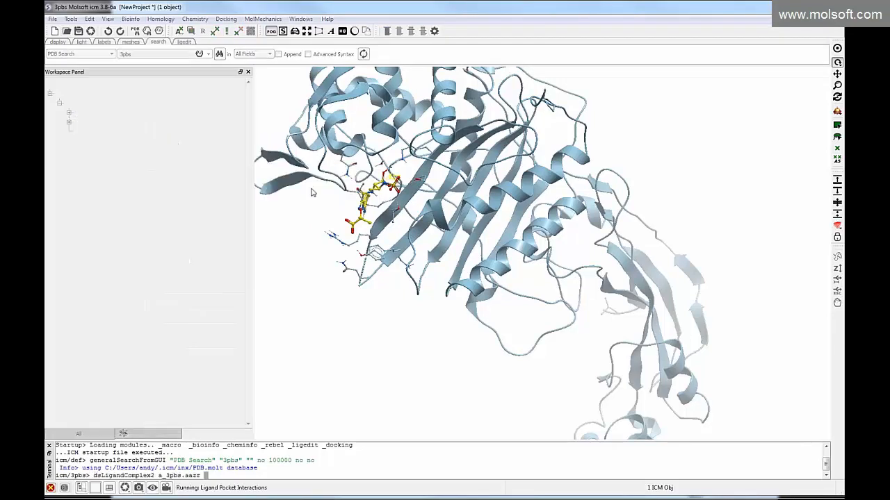
left_click(136, 141)
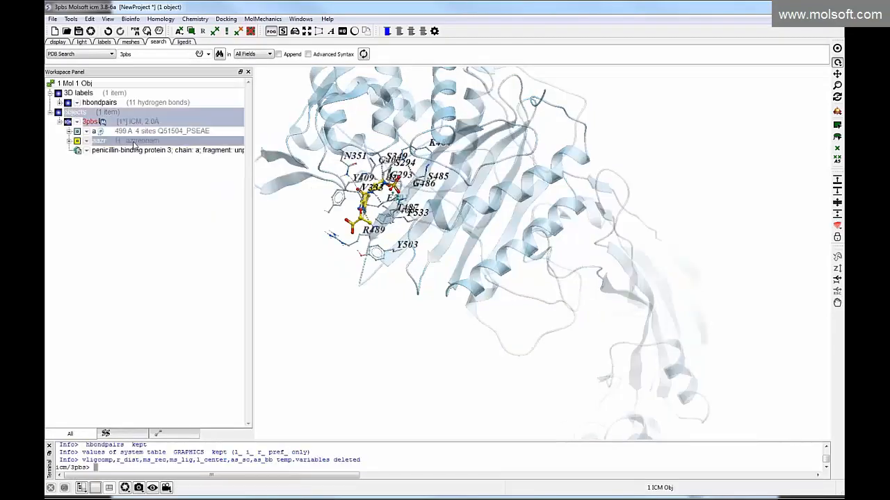
left_click(837, 48)
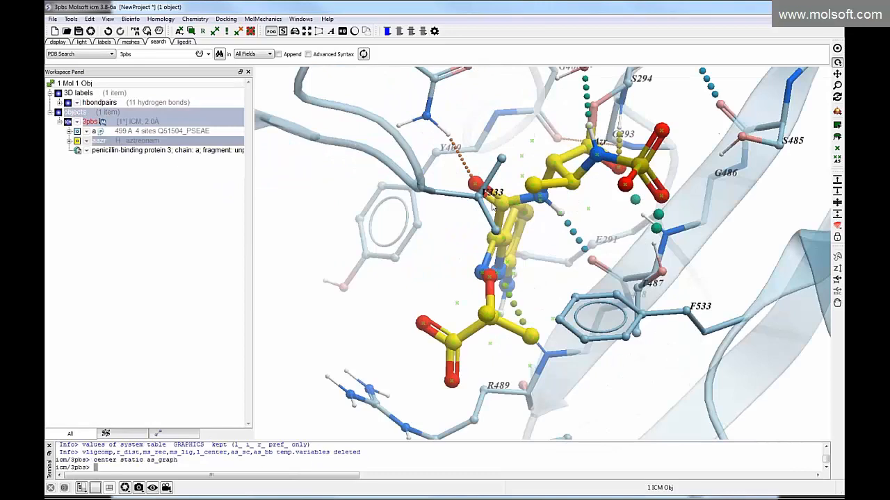
Step: Hide the terminal and examine the hydrogen bonds between aztreonam and the surrounding pocket residues
left_click_drag(459, 233, 625, 198)
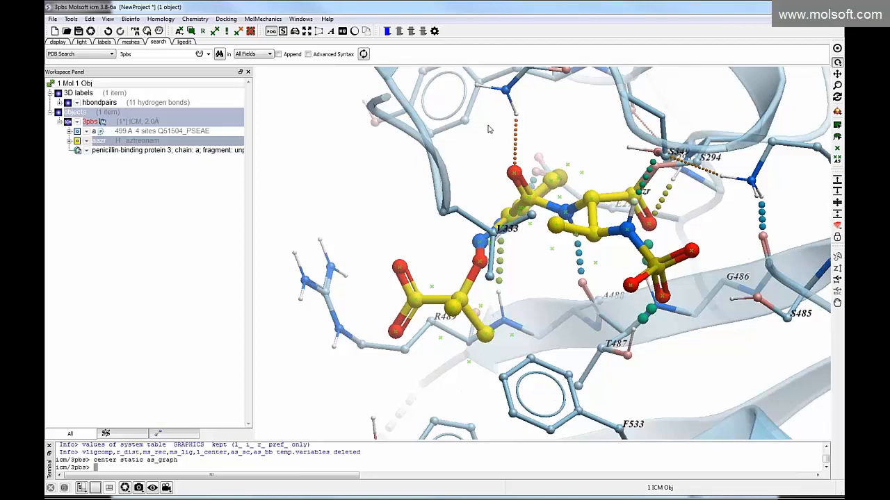
left_click_drag(481, 172, 459, 182)
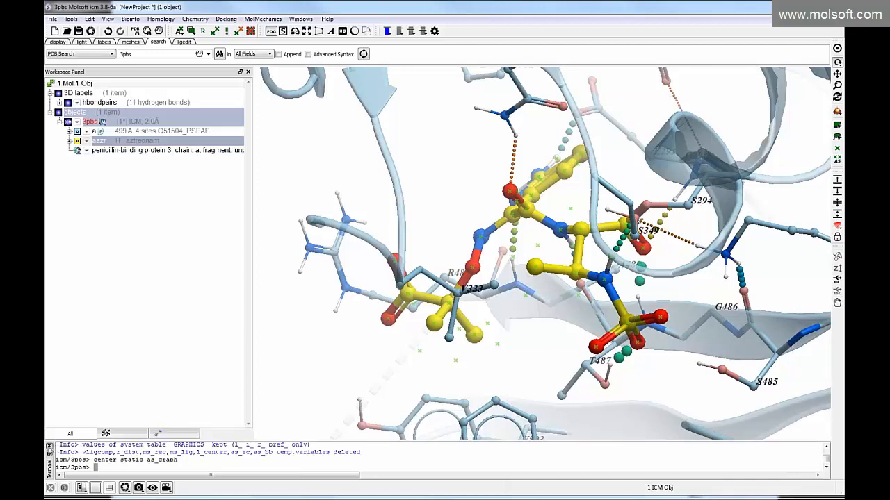
left_click(50, 447)
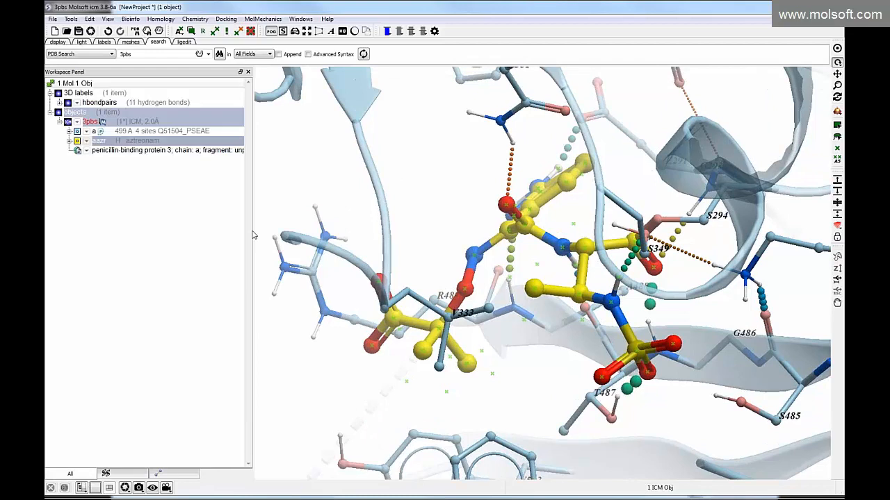
left_click_drag(254, 235, 357, 291)
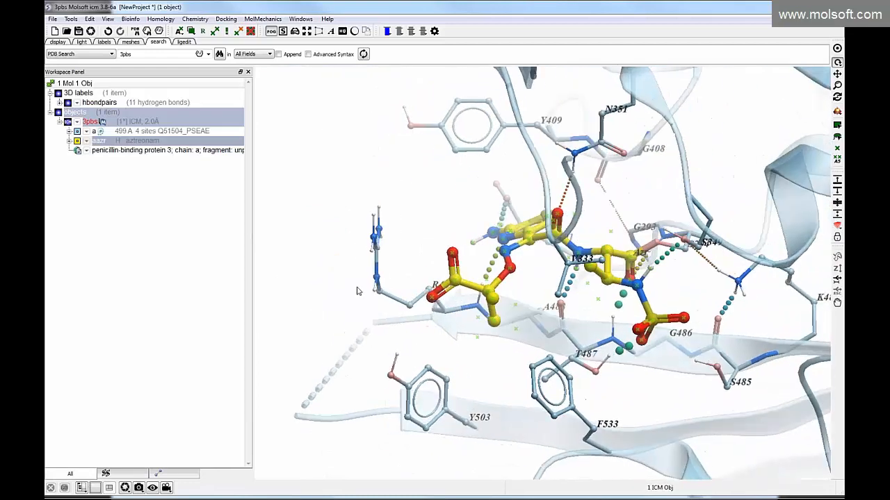
middle_click_drag(444, 203, 398, 193)
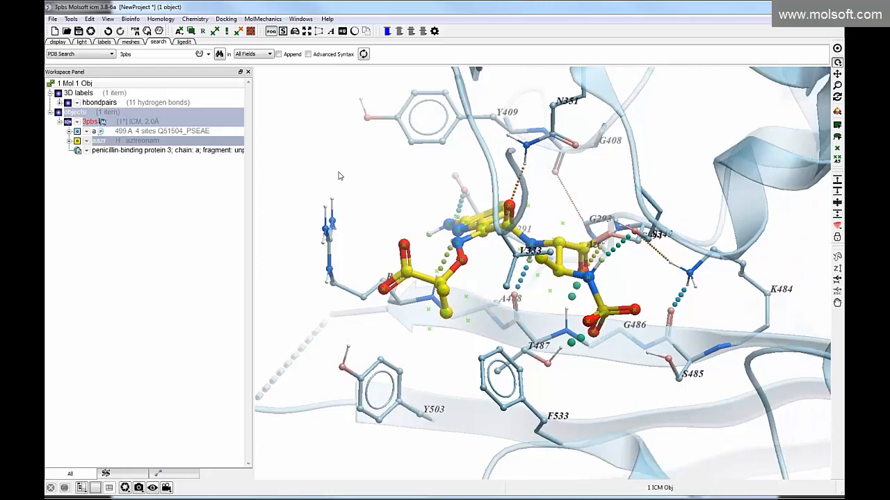
key("alt+Tab")
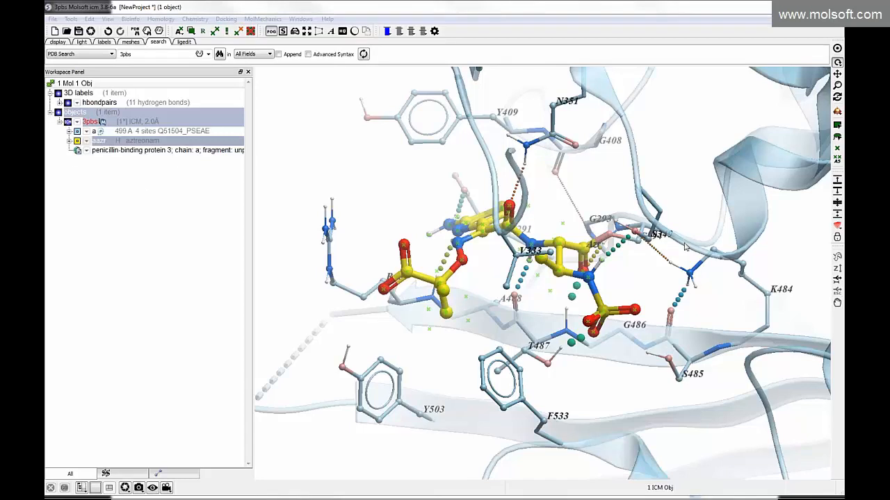
Step: Move the aztreonam ligand out of the 3pbs object into a separate object
left_click(137, 167)
right_click(142, 142)
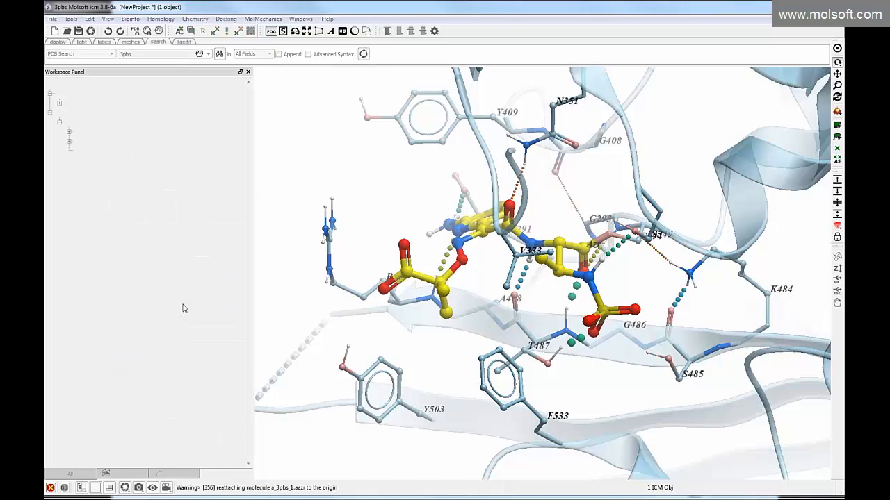
left_click(182, 303)
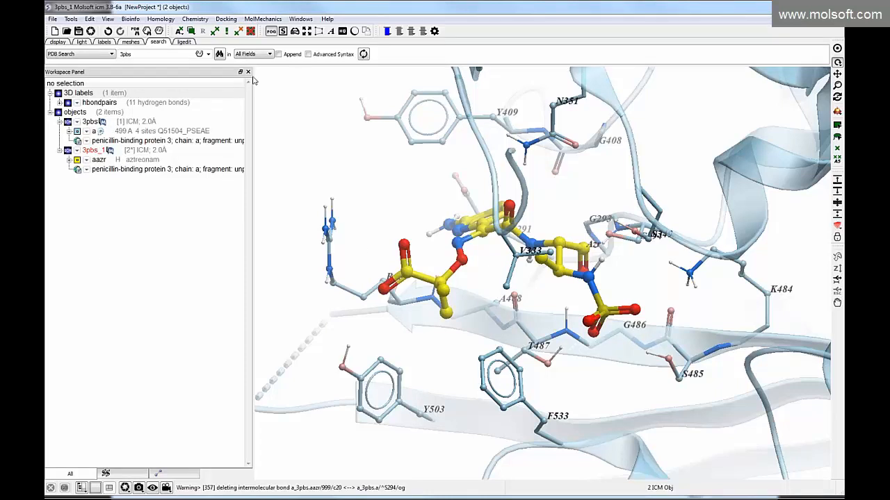
Step: Start a new docking project and name it covpbp
left_click(231, 21)
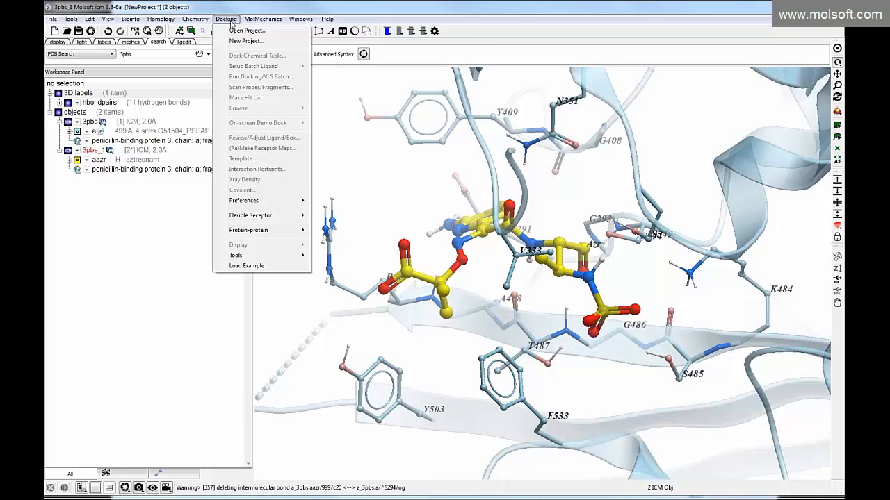
left_click(232, 41)
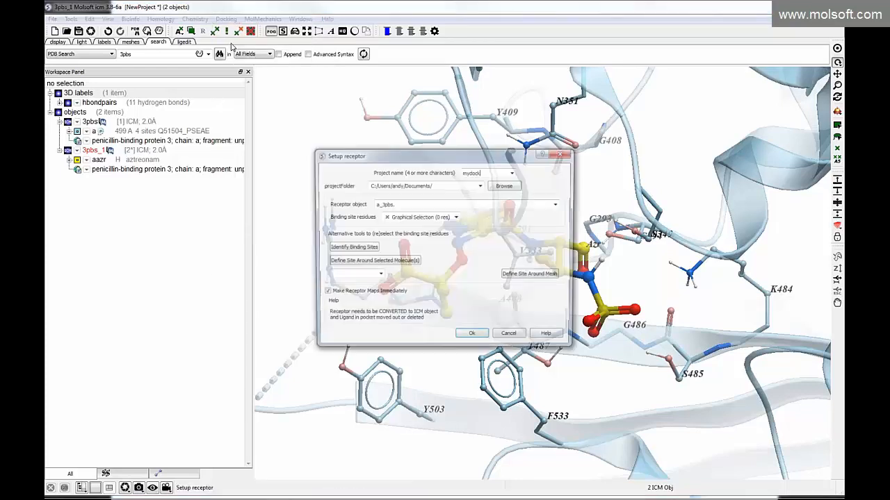
double_click(468, 171)
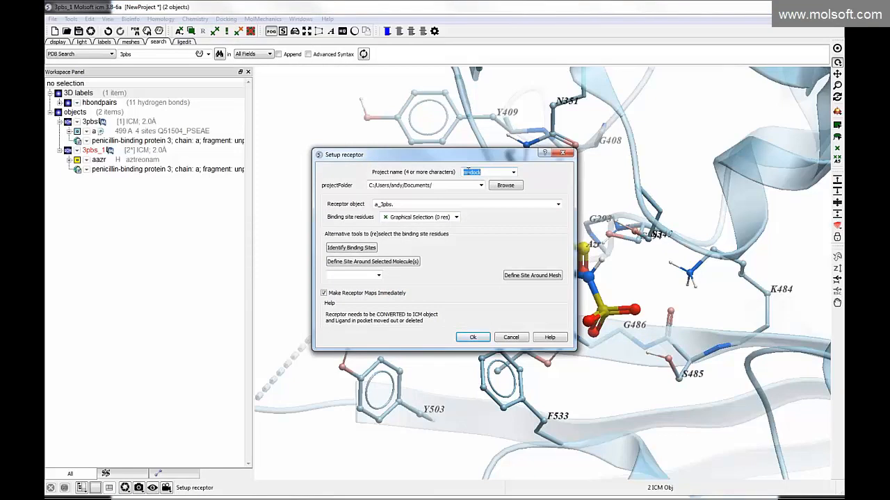
type("d")
type("pbp")
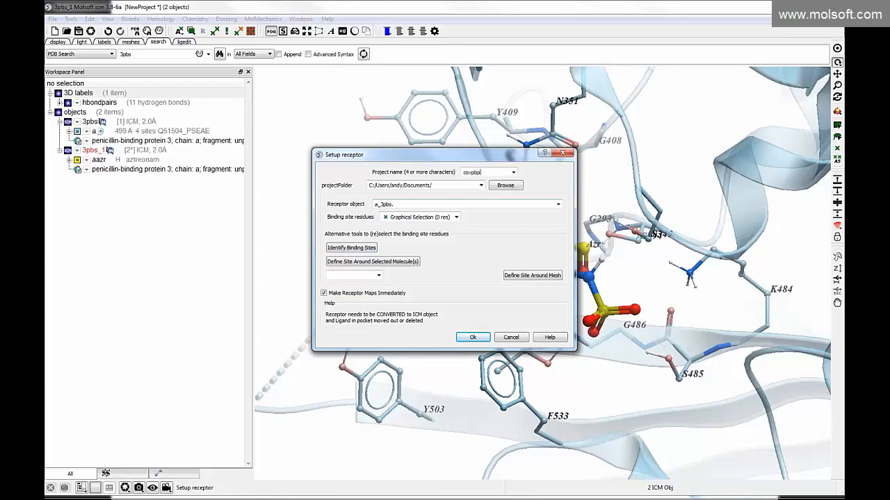
Step: Define the binding site around the aztreonam ligand, turn off immediate receptor map generation, and confirm the receptor setup
left_click_drag(402, 158, 189, 231)
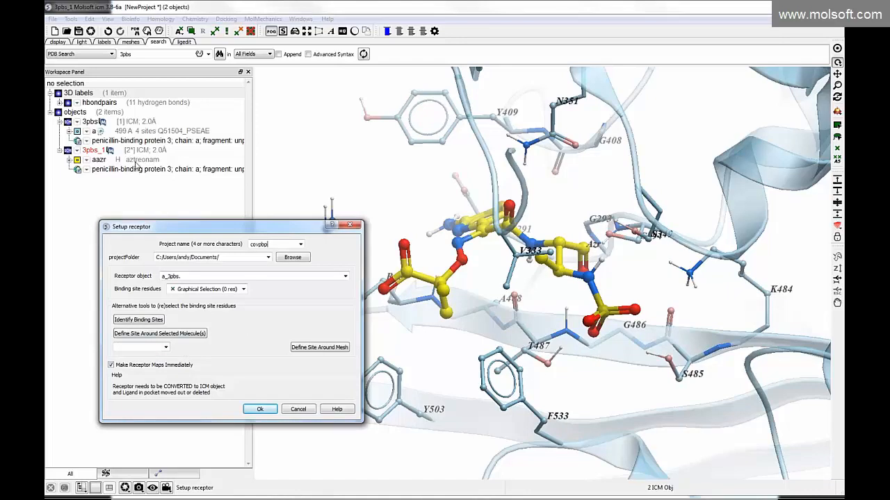
left_click(137, 162)
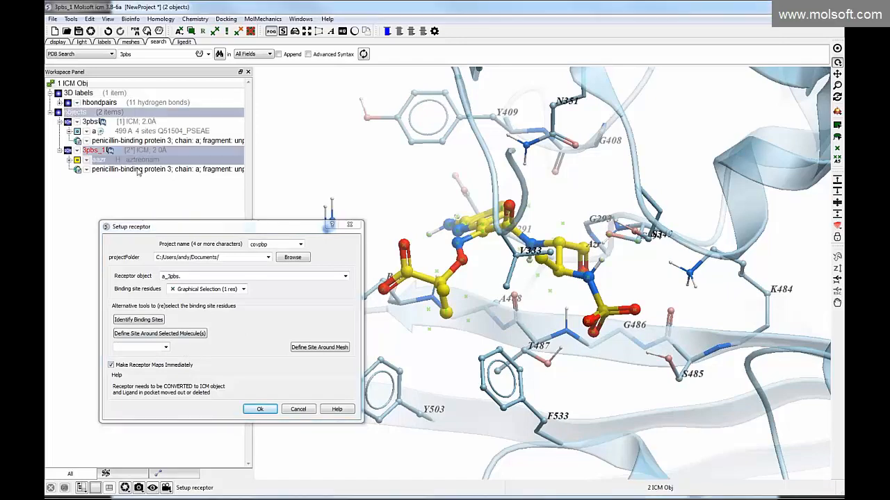
left_click(148, 334)
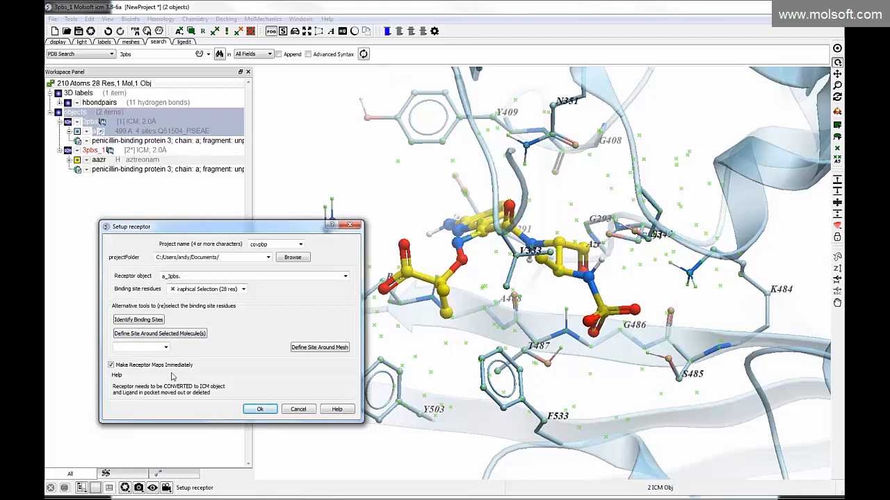
left_click(110, 367)
left_click(255, 411)
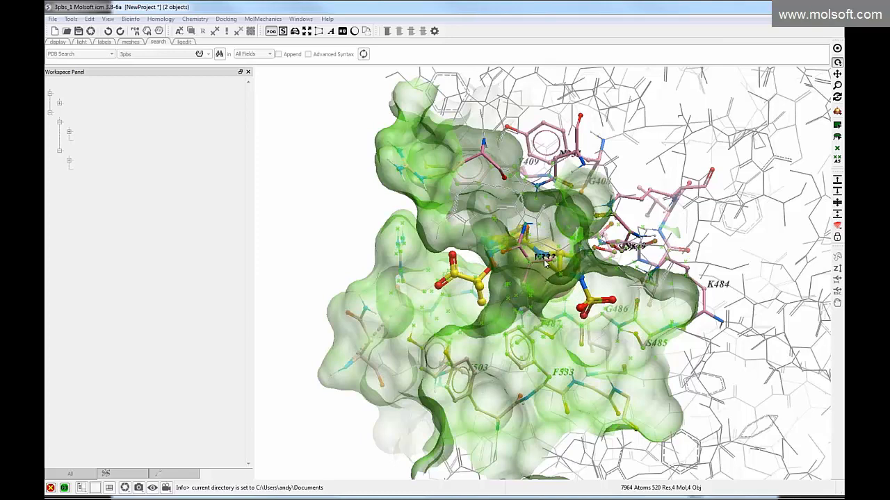
Step: Accept the initial ligand position and the docking box around the binding site, and clear the graphical selection
left_click(63, 489)
left_click_drag(260, 169, 260, 238)
left_click_drag(333, 238, 230, 283)
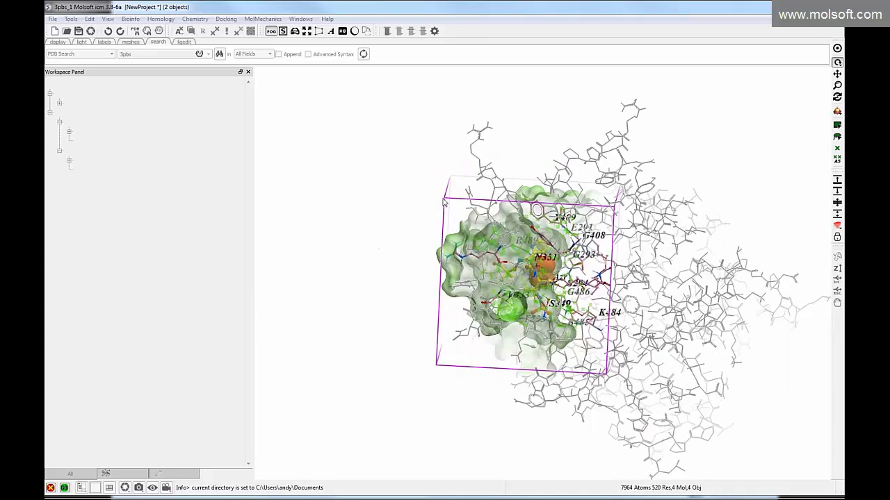
left_click_drag(445, 199, 446, 199)
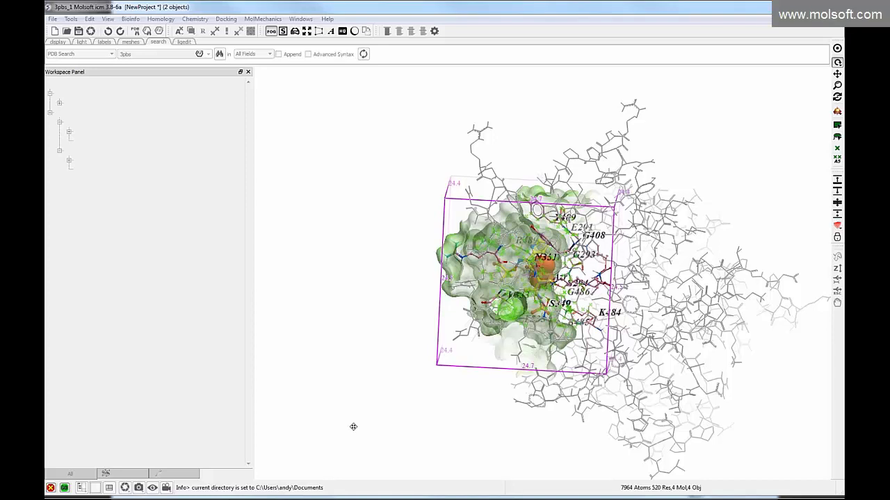
left_click(64, 488)
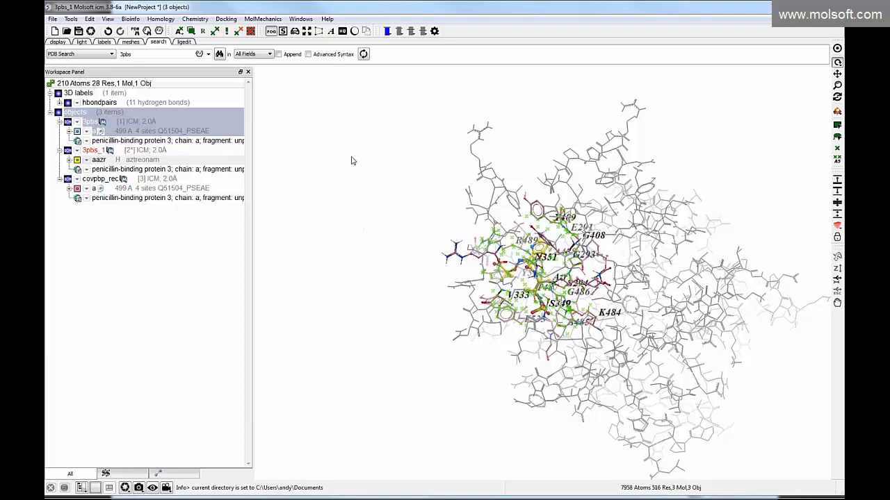
left_click(251, 33)
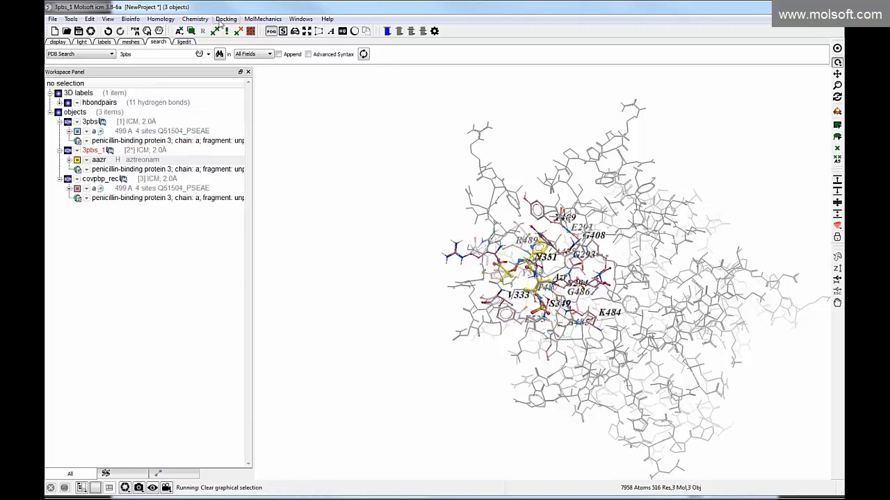
left_click(225, 20)
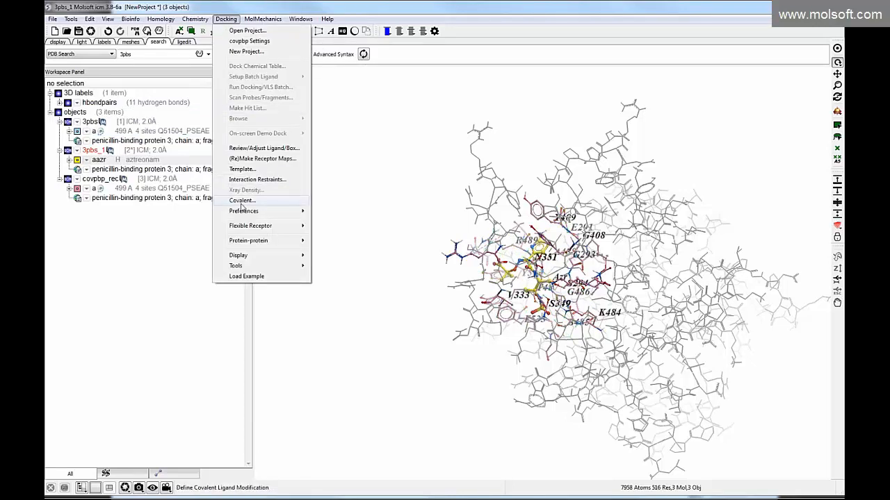
left_click(242, 201)
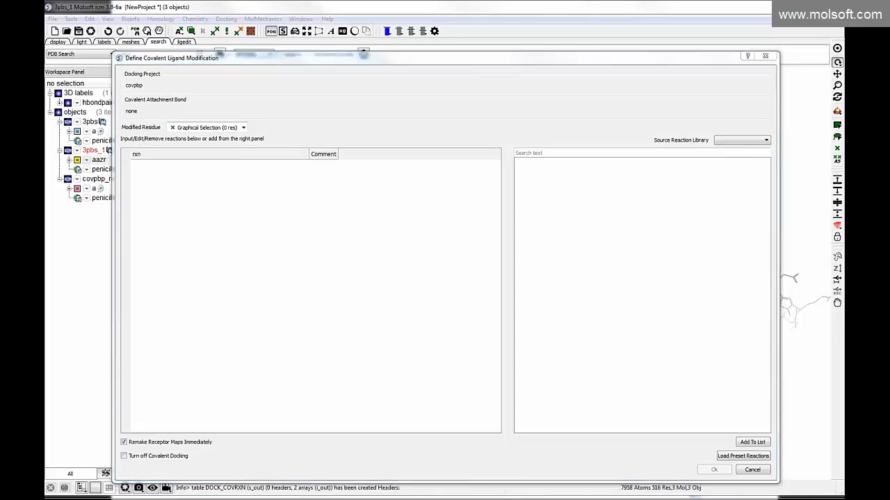
left_click(766, 58)
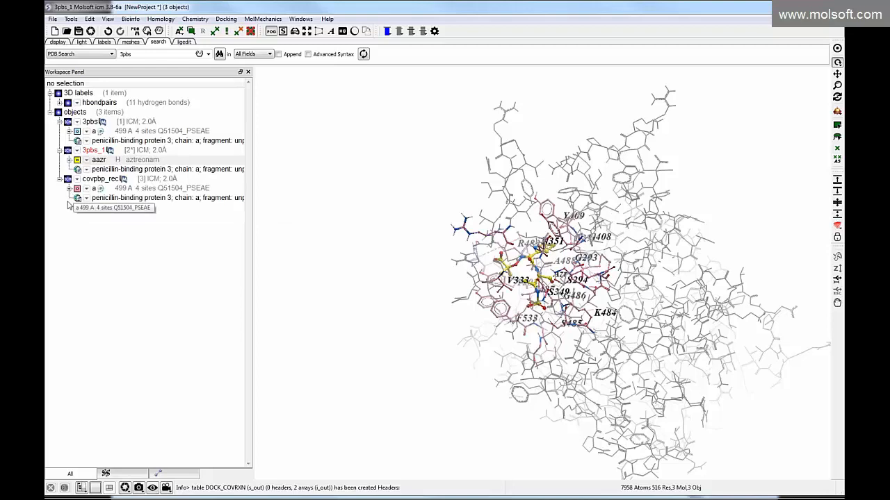
Step: Hide the original 3pbs chain and the aztreonam ligand, and select serine 294 in the covpbp_rec receptor sequence
left_click(77, 131)
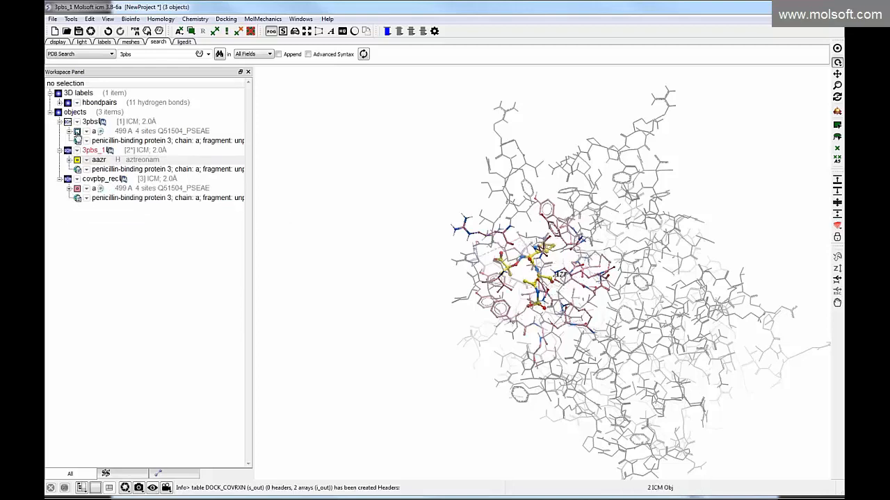
left_click(77, 160)
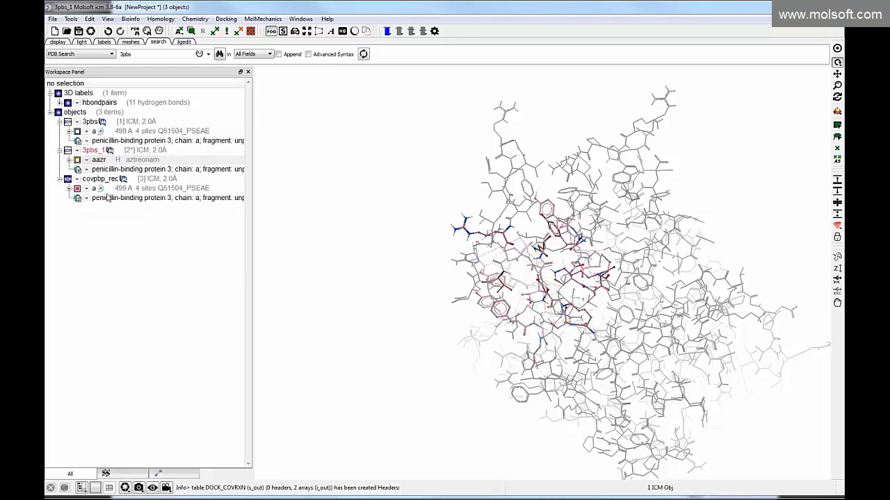
left_click(69, 189)
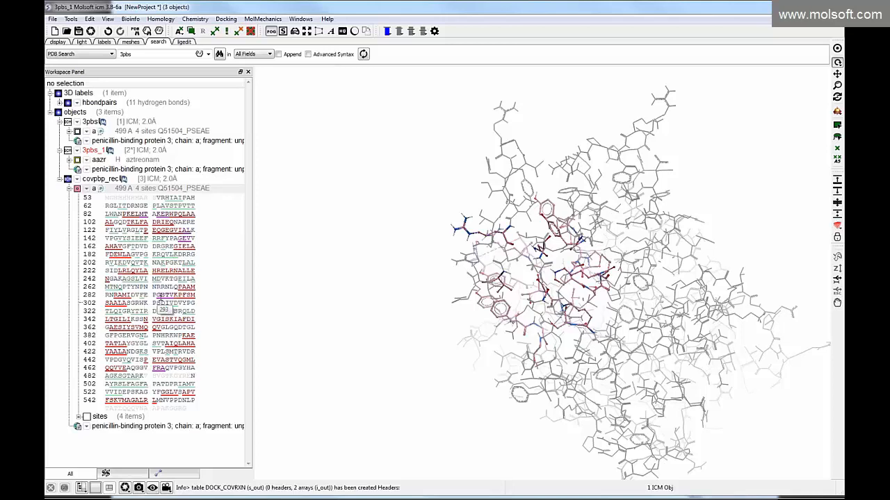
left_click(161, 297)
left_click(162, 297)
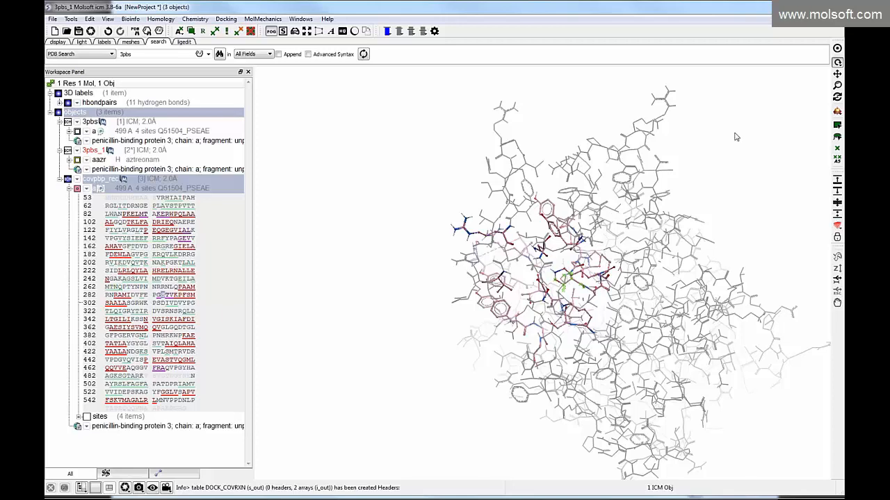
Step: Center the view on the selected serine 294, label the residue, and enlarge the residue label size
left_click(837, 48)
left_click_drag(271, 228, 277, 268)
left_click(67, 41)
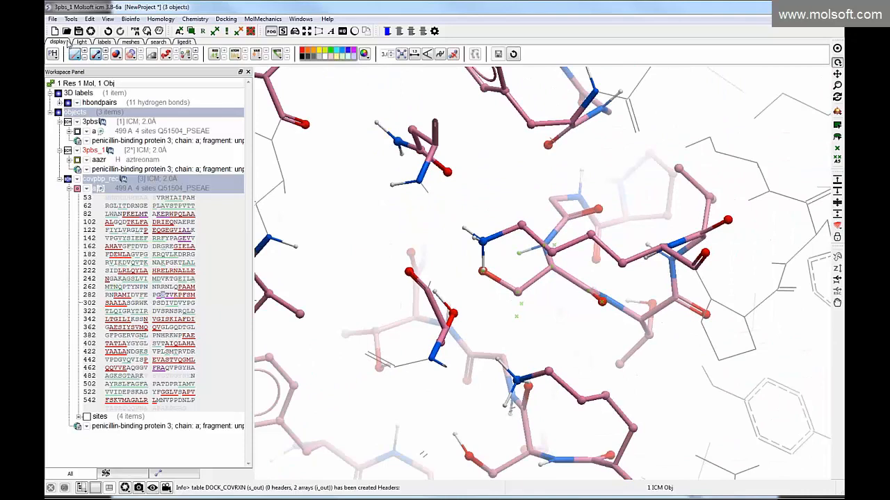
left_click(215, 54)
left_click(223, 50)
left_click(223, 50)
left_click(223, 50)
left_click(223, 50)
left_click(223, 50)
left_click(223, 50)
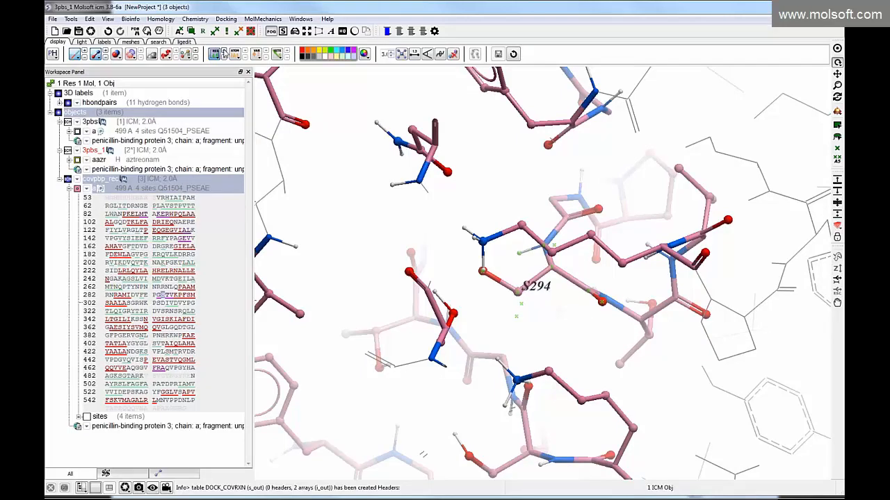
left_click(223, 50)
Step: Load the preset covalent reactions and add the Beta-lactam/Serine/PBP reaction for the second-stage acylated enzyme intermediate to the covpbp project
left_click(226, 18)
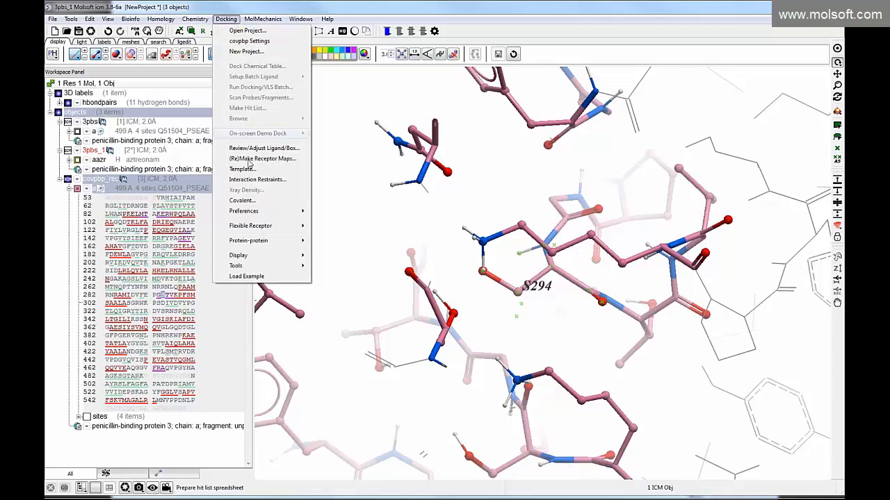
left_click(243, 201)
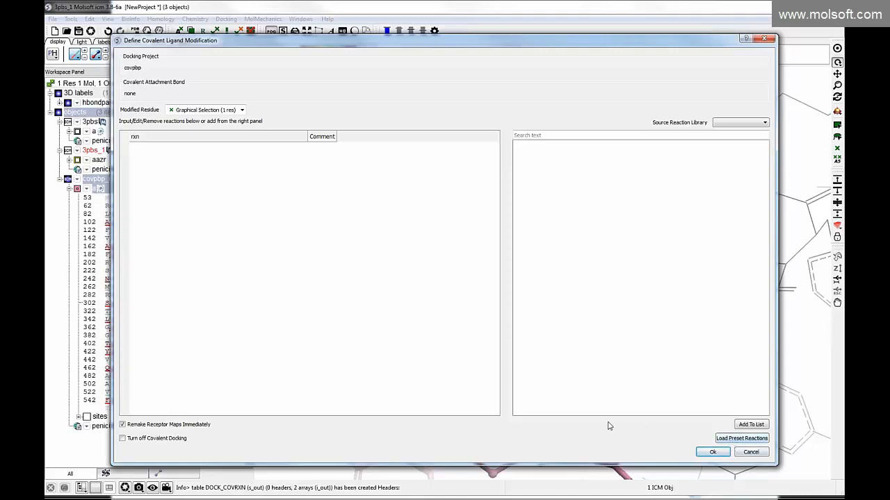
left_click(737, 439)
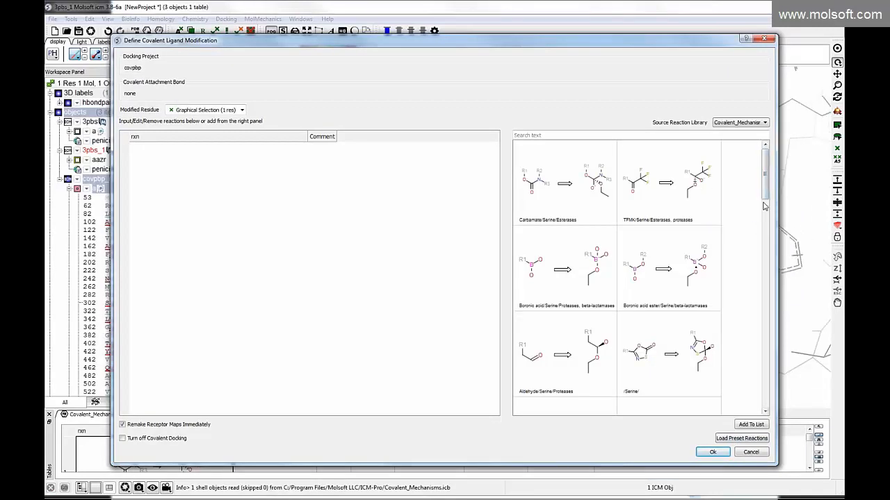
left_click_drag(768, 196, 762, 235)
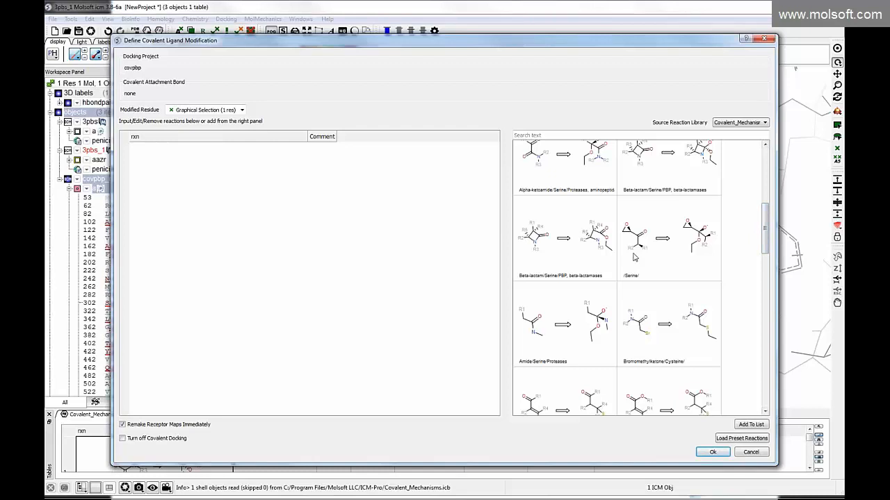
left_click(549, 249)
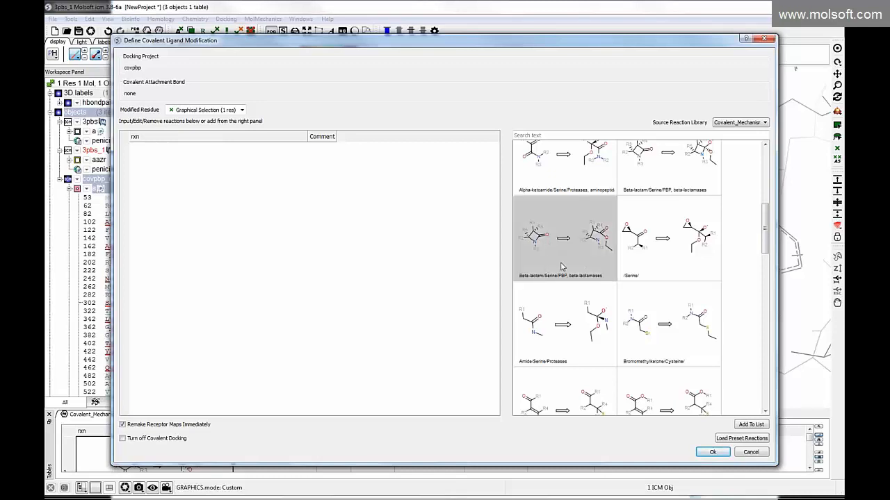
left_click(750, 425)
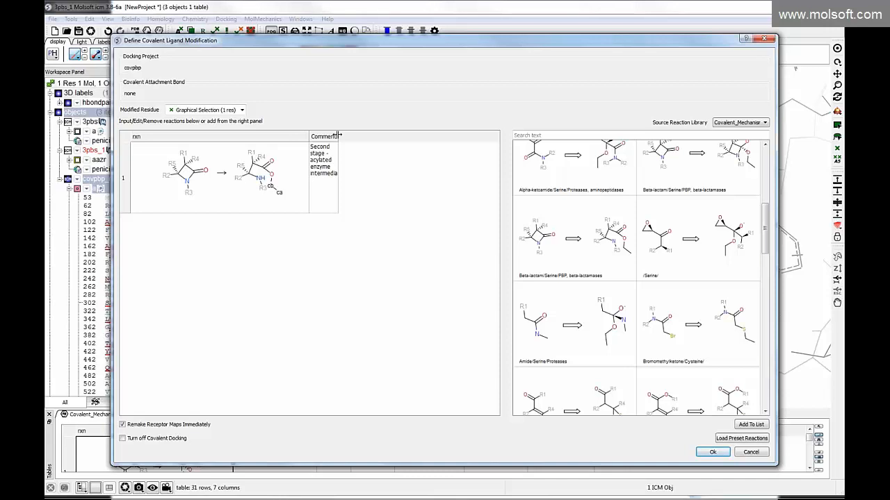
Step: Widen the comment column and enlarge the reaction row, and confirm the covalent modification with receptor maps remade immediately
left_click_drag(337, 135, 378, 136)
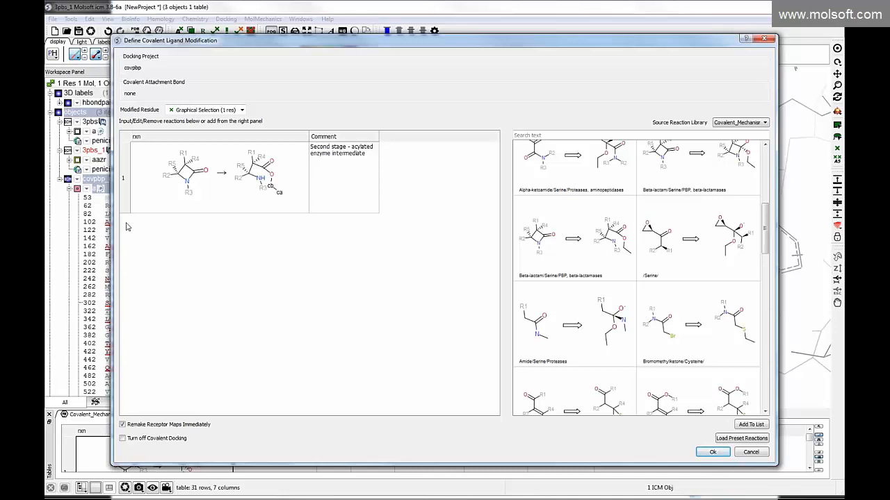
left_click_drag(125, 213, 126, 226)
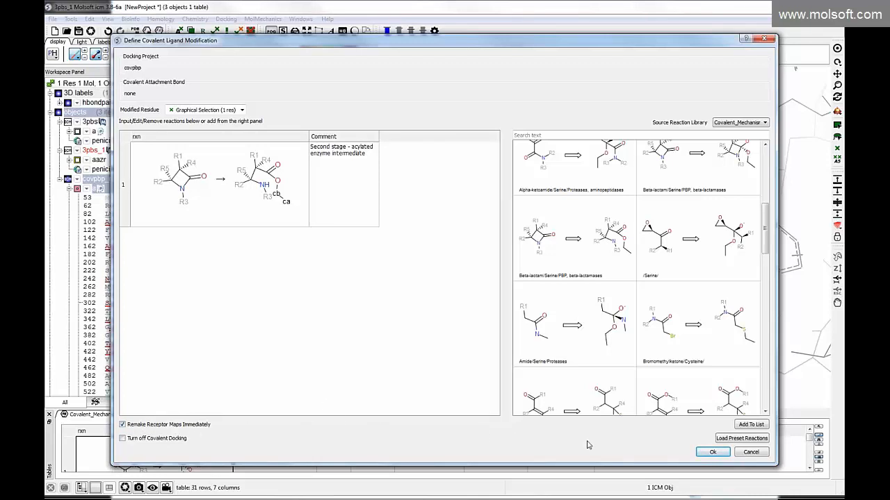
left_click(712, 452)
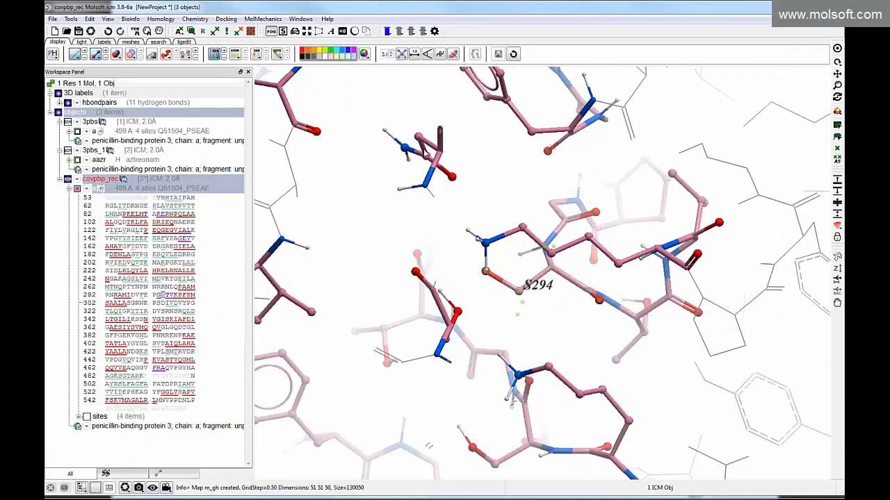
Step: Clear the graphical selection and collapse the receptor sequence, checking the 2D structure of the aztreonam ligand
left_click_drag(354, 197, 266, 224)
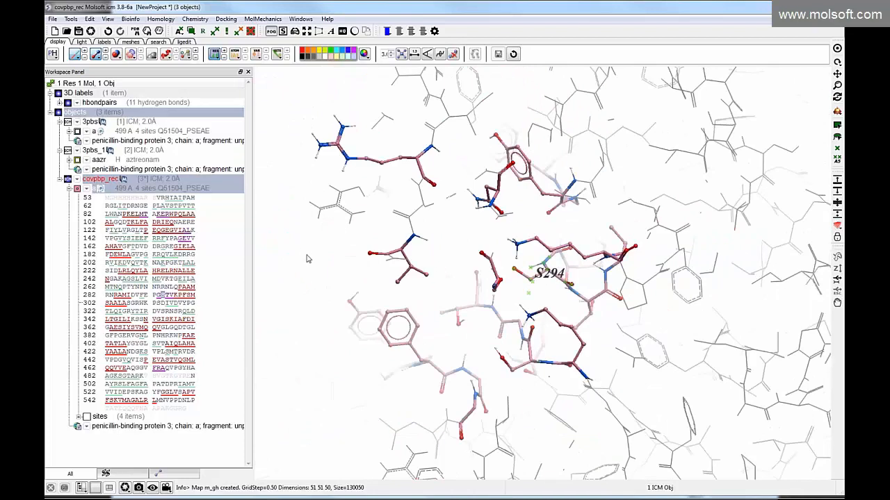
right_click_drag(303, 250, 321, 264)
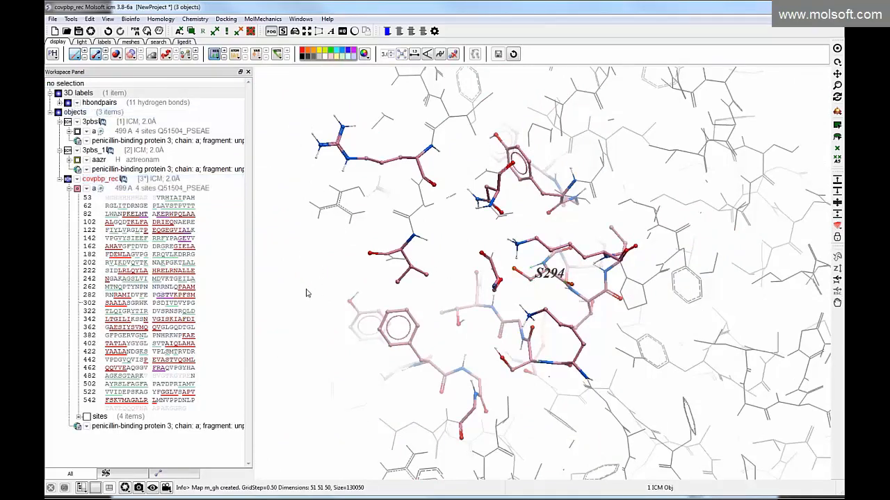
left_click(69, 190)
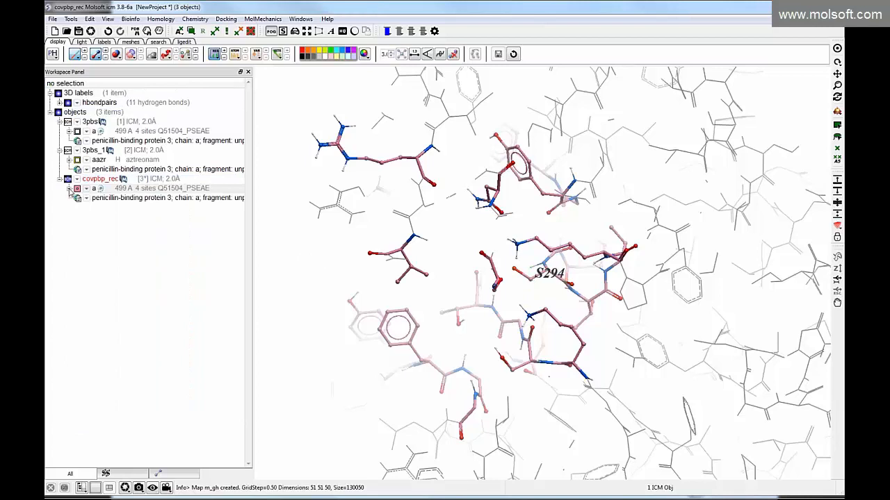
left_click(69, 160)
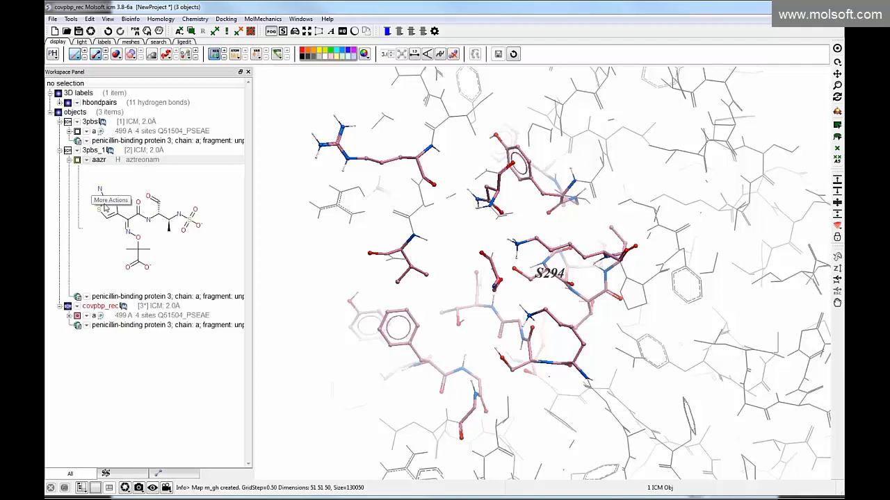
left_click(70, 161)
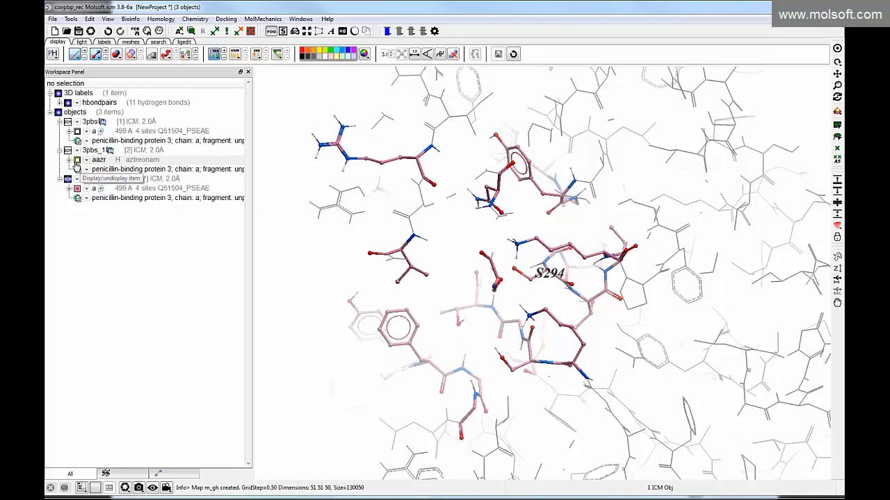
Step: Open a new molecule editor and load Aztreonam by looking up its name
left_click(160, 31)
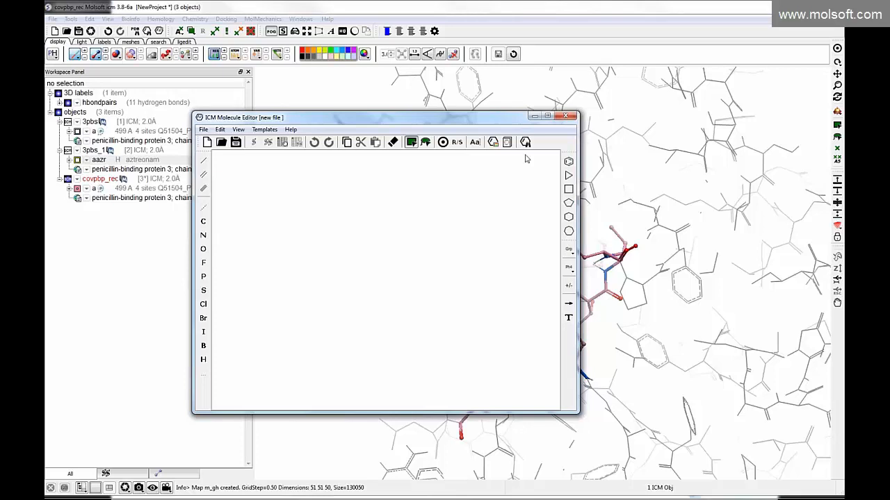
left_click(507, 142)
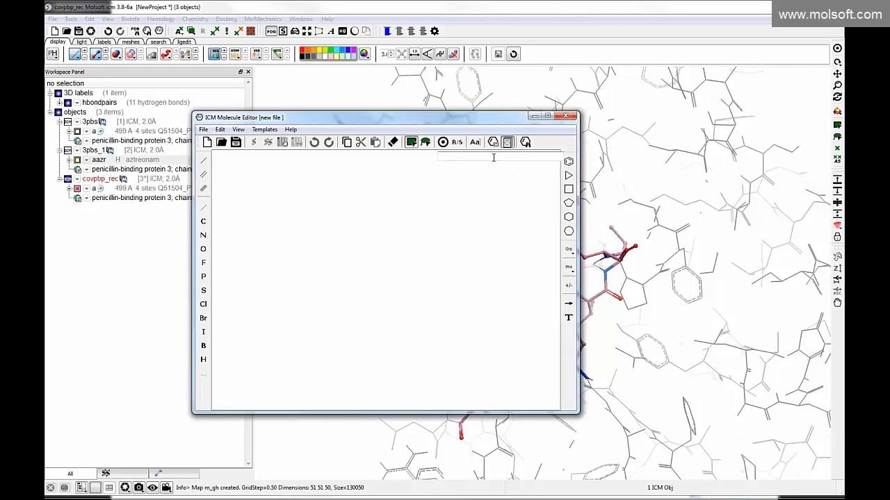
type("az")
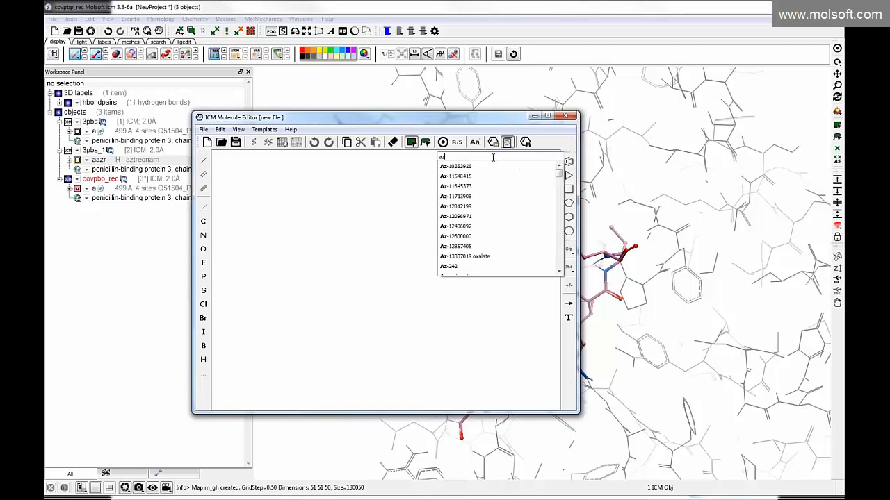
type("tre")
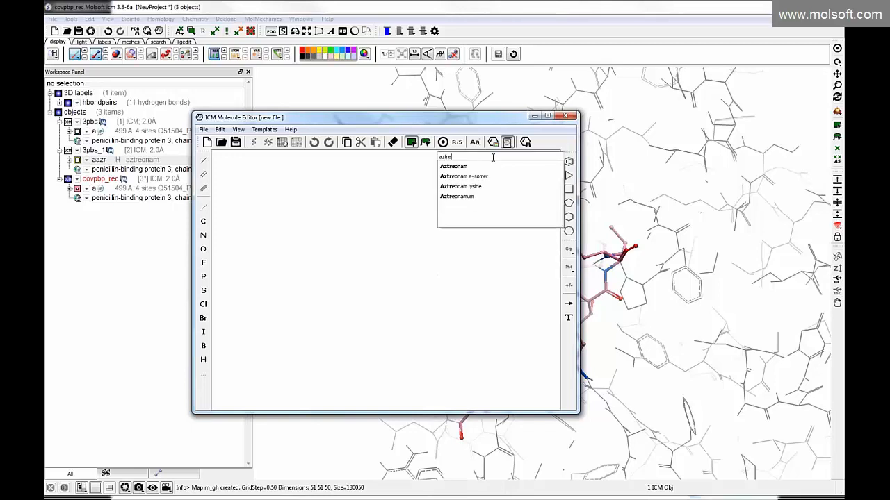
left_click(486, 166)
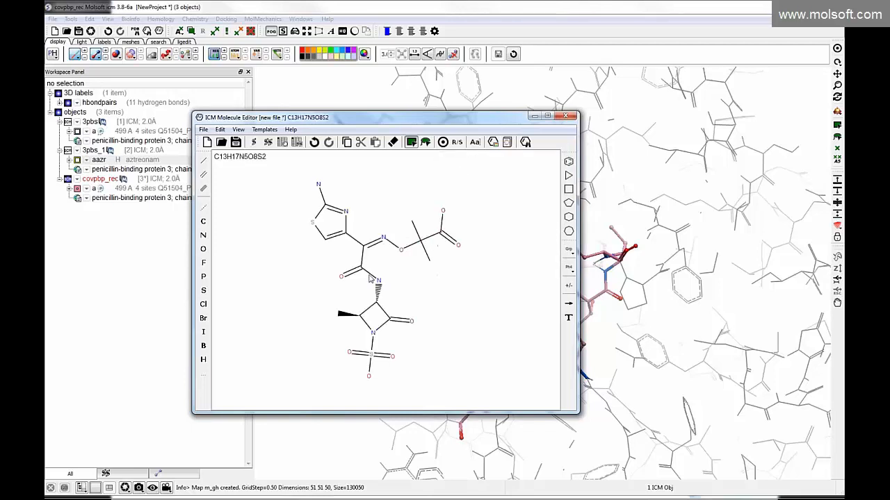
Step: Examine the molecule's calculated chemical properties and temporarily highlight and label its functional groups
left_click(493, 141)
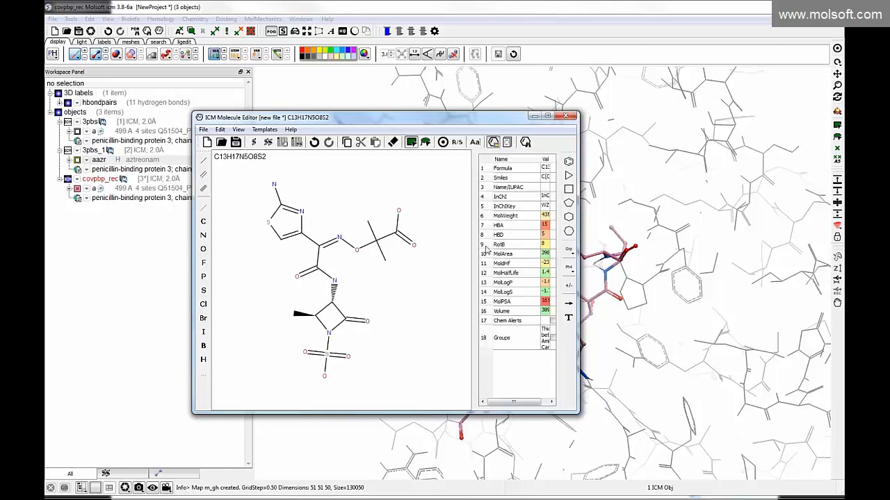
left_click_drag(472, 241, 440, 244)
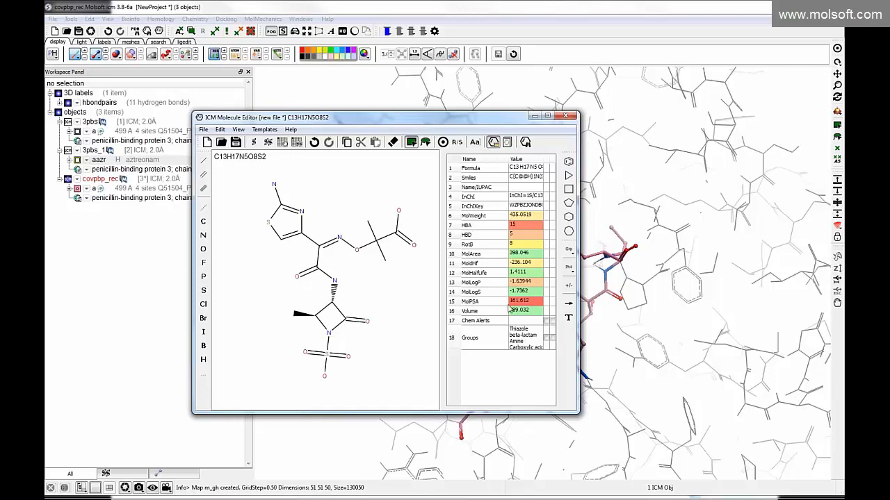
left_click(548, 338)
left_click(552, 339)
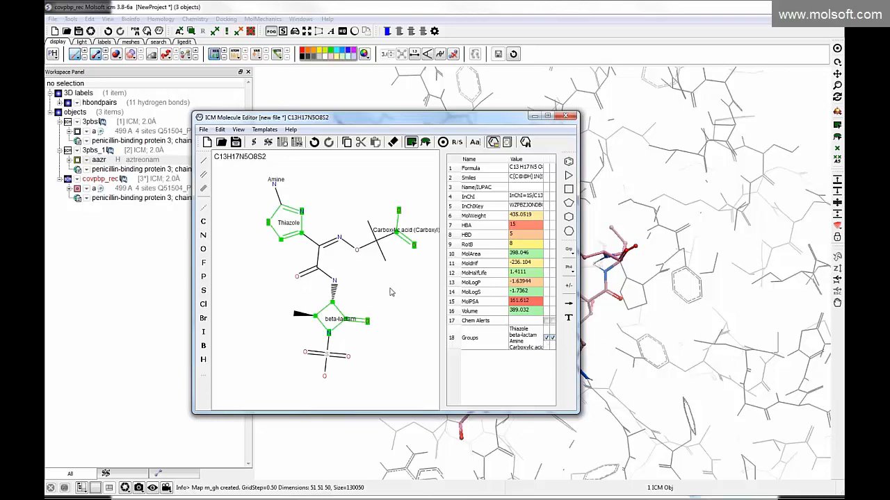
left_click(548, 339)
left_click(551, 338)
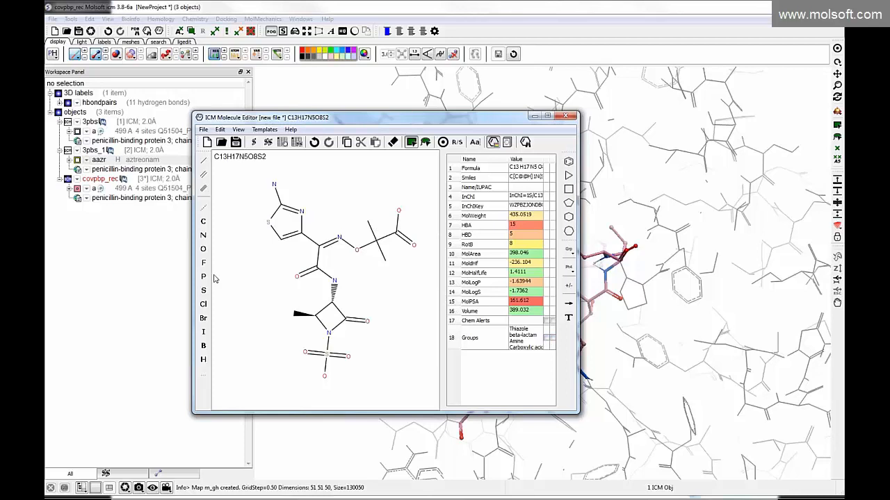
Step: Add the drawn molecule to a new chemical table named aztreonam and close the molecule editor
left_click(282, 143)
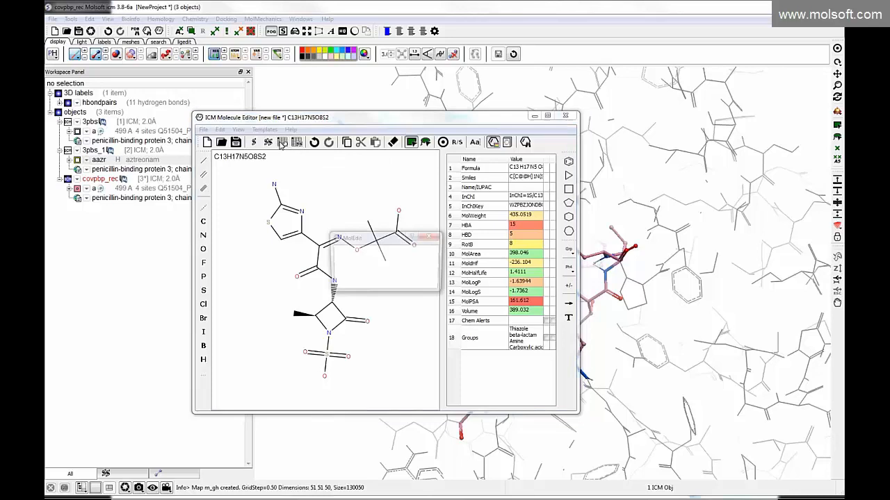
double_click(382, 255)
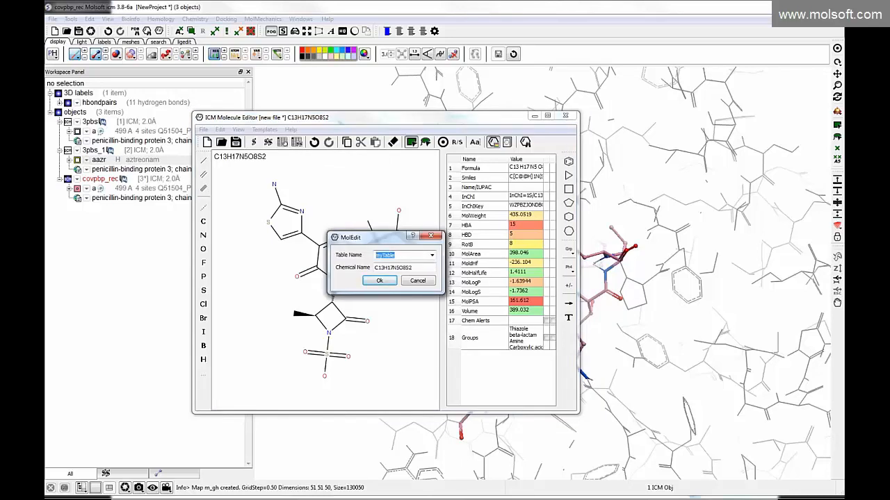
type("aztreonam")
left_click(387, 283)
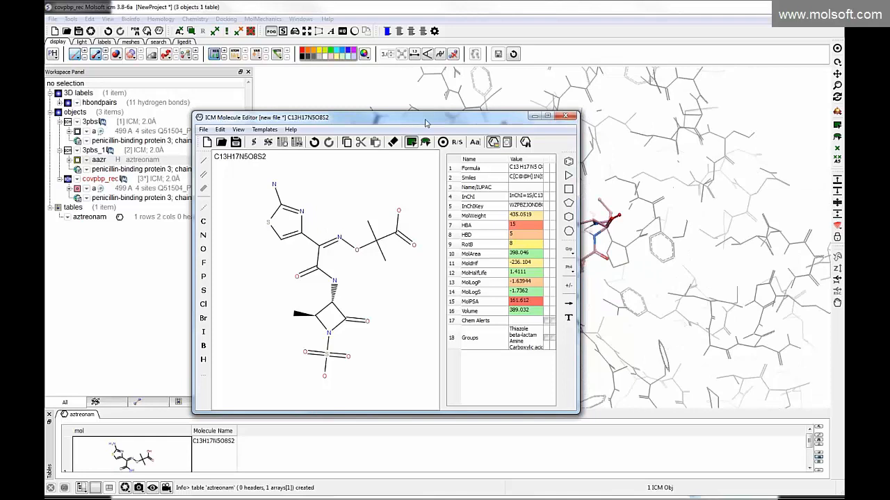
left_click(569, 115)
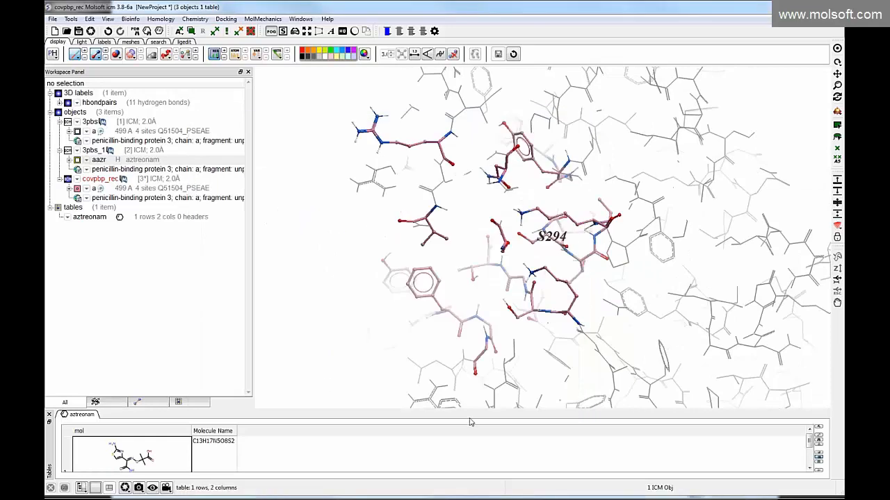
Step: Enlarge the aztreonam table's display area, row height and mol column to show the whole structure
left_click_drag(470, 422, 468, 364)
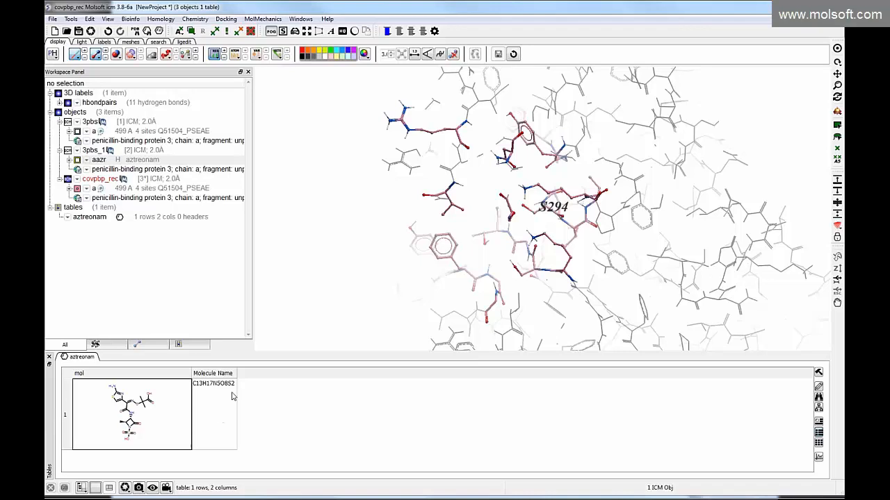
left_click(227, 19)
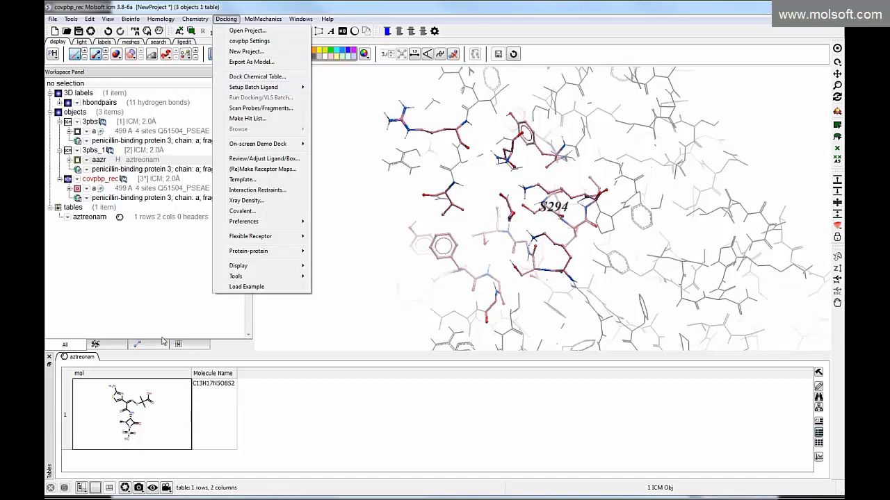
left_click(61, 451)
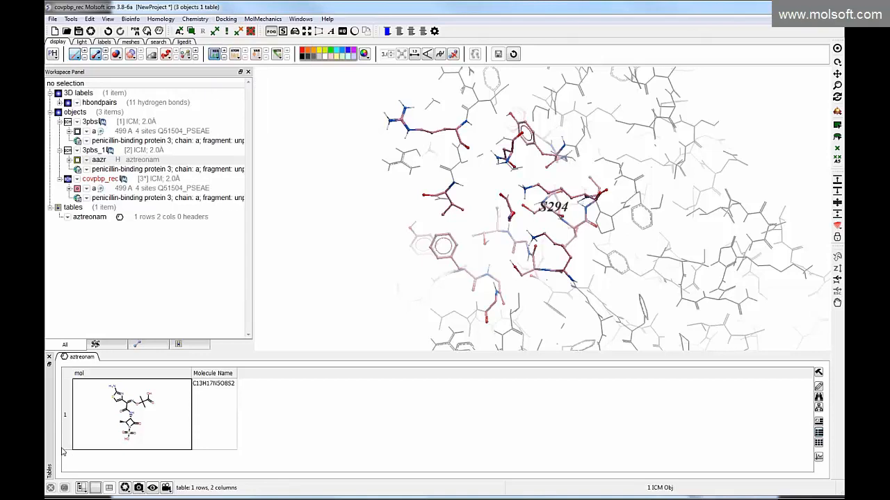
left_click_drag(64, 450, 61, 468)
left_click(191, 374)
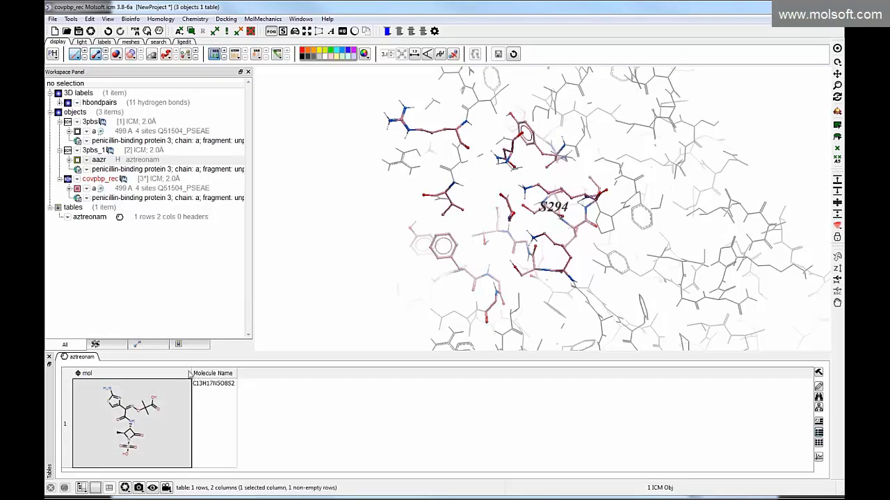
left_click_drag(191, 373, 232, 373)
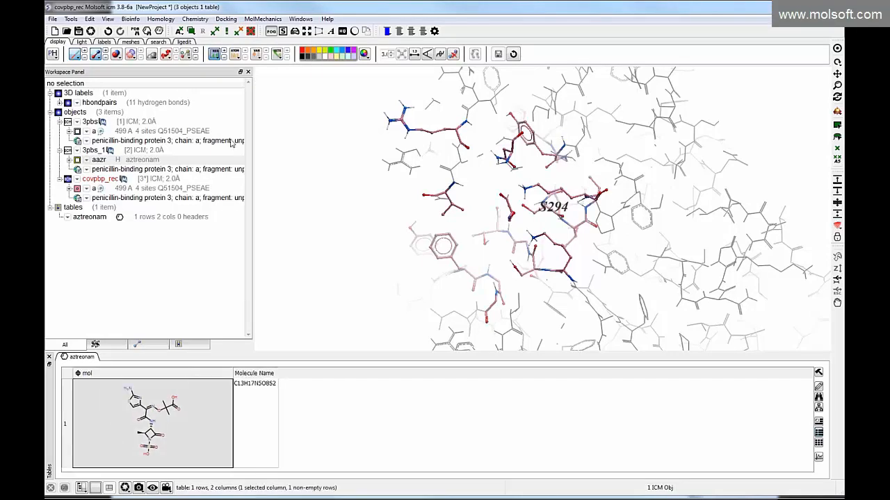
Step: Dock the aztreonam chemical table immediately in the current covpbp project
left_click(226, 19)
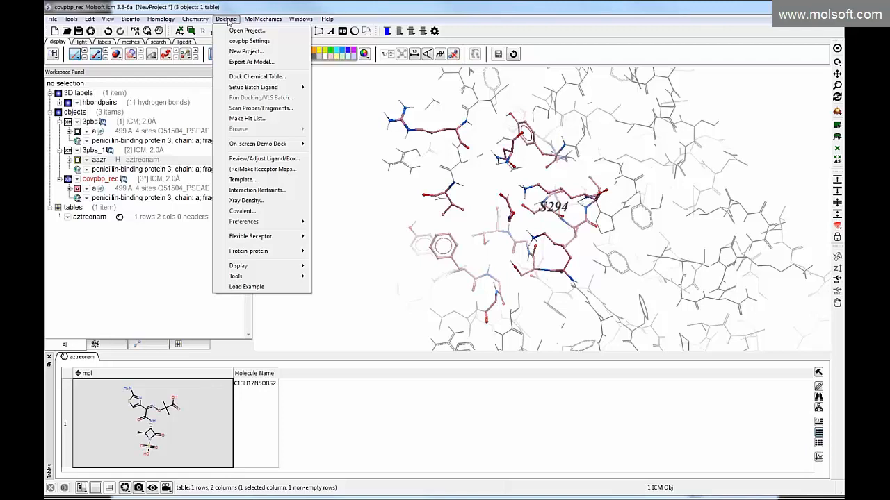
mouse_move(292, 87)
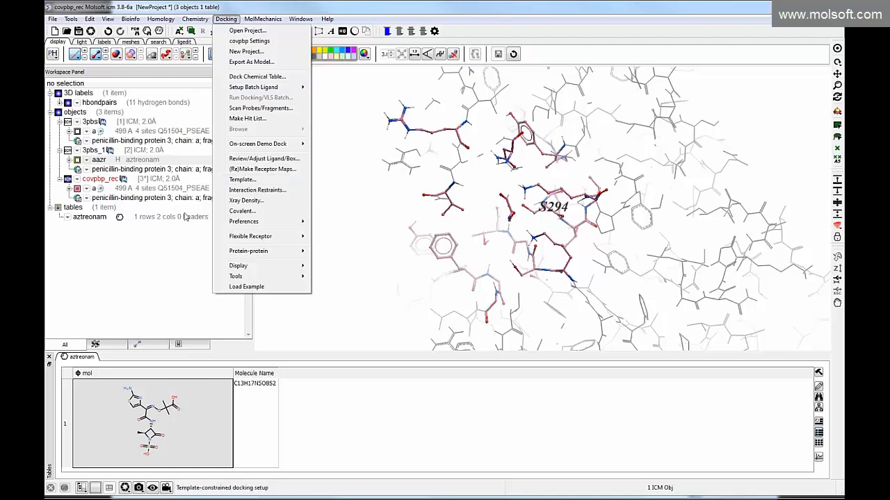
left_click(244, 77)
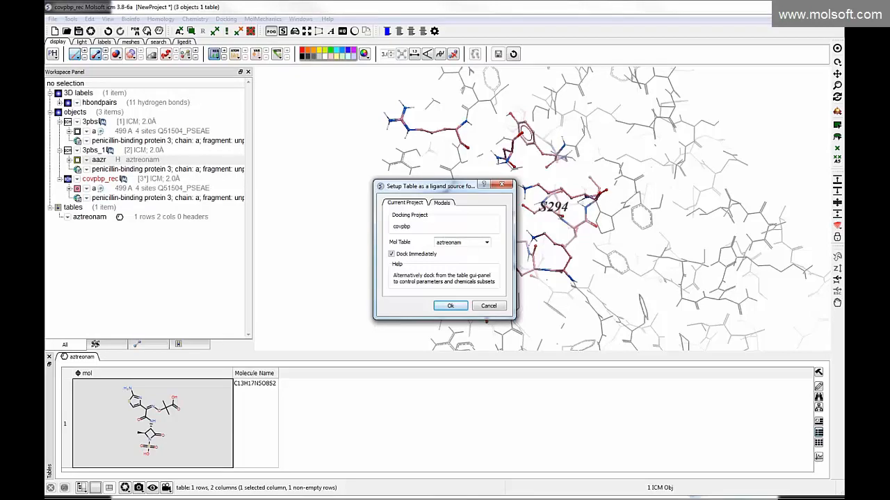
left_click(451, 306)
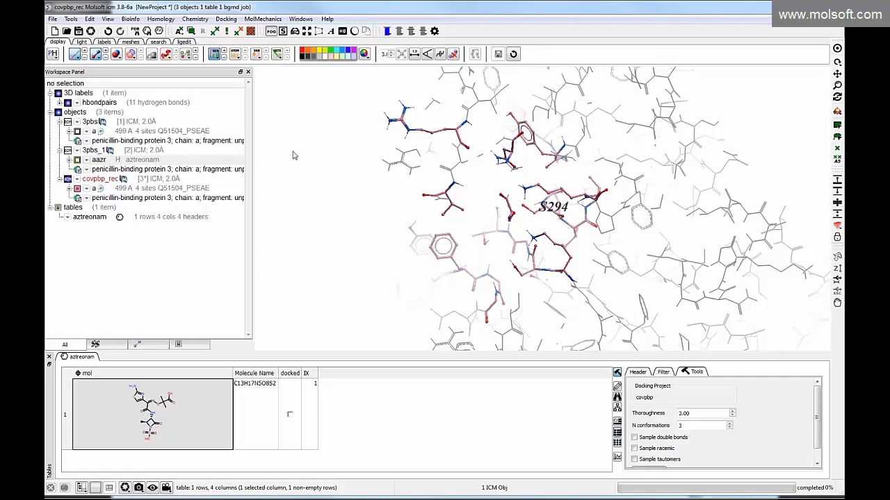
Step: Open the recent file Covalent_Mechanisms.icb and enlarge the tables area to show more of its reactions
left_click(52, 19)
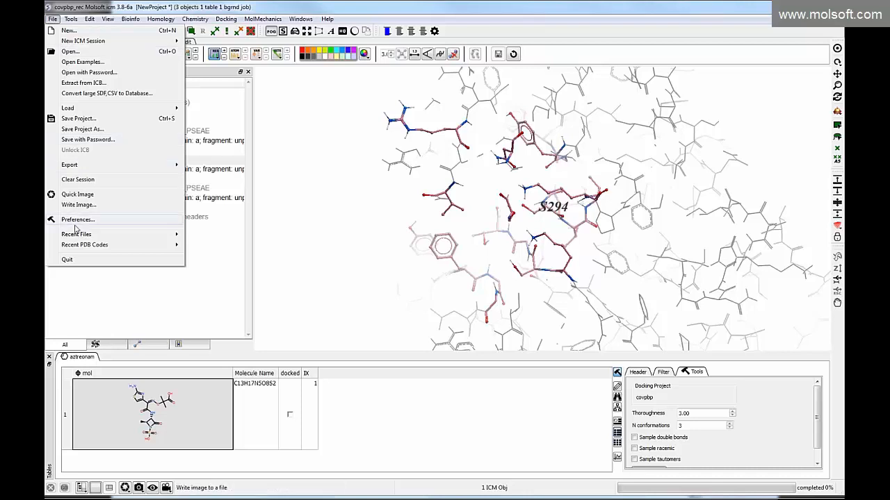
mouse_move(77, 238)
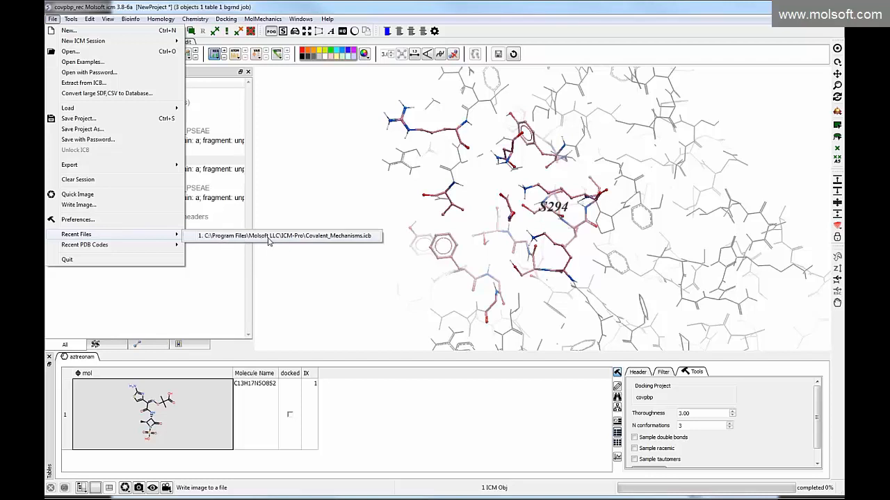
left_click(327, 237)
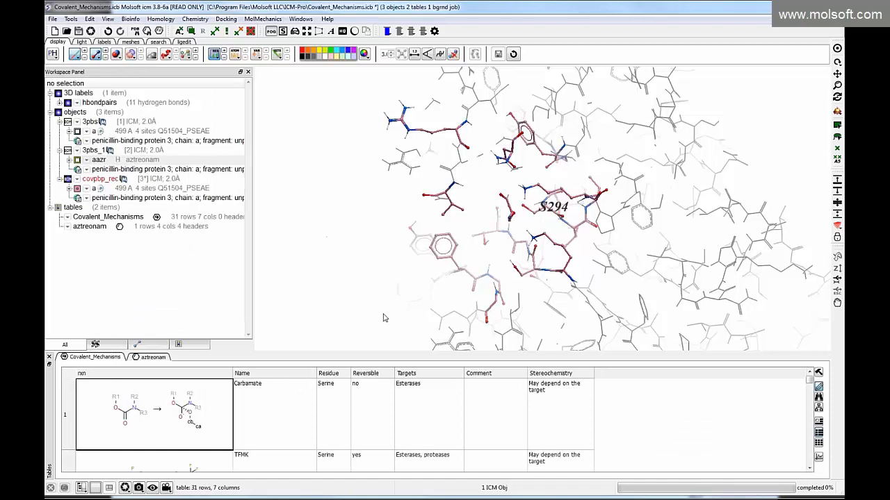
left_click_drag(369, 351, 369, 292)
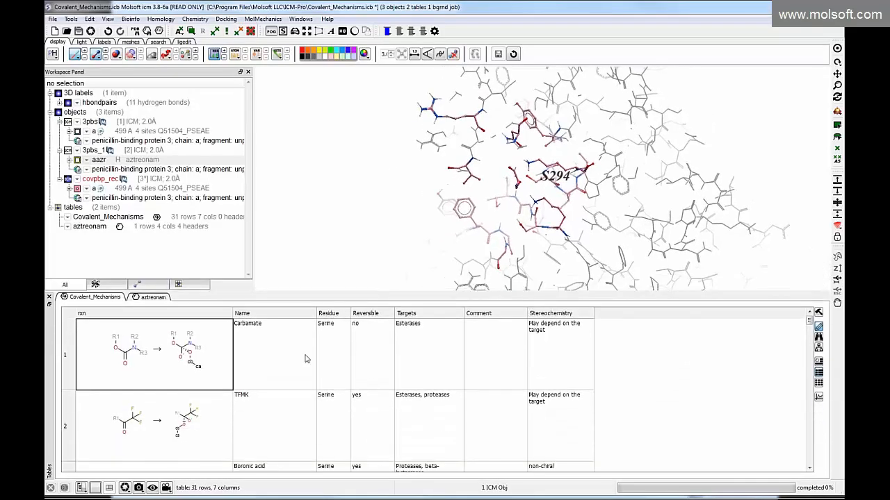
Step: Browse the preset covalent reactions and sort the Covalent_Mechanisms table by Residue
scroll(215, 351, "down", 4)
scroll(215, 351, "down", 13)
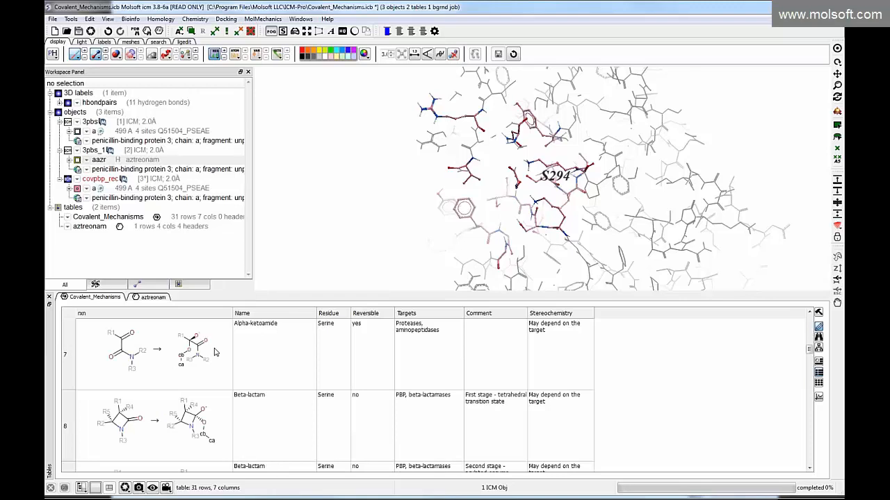
scroll(216, 352, "down", 6)
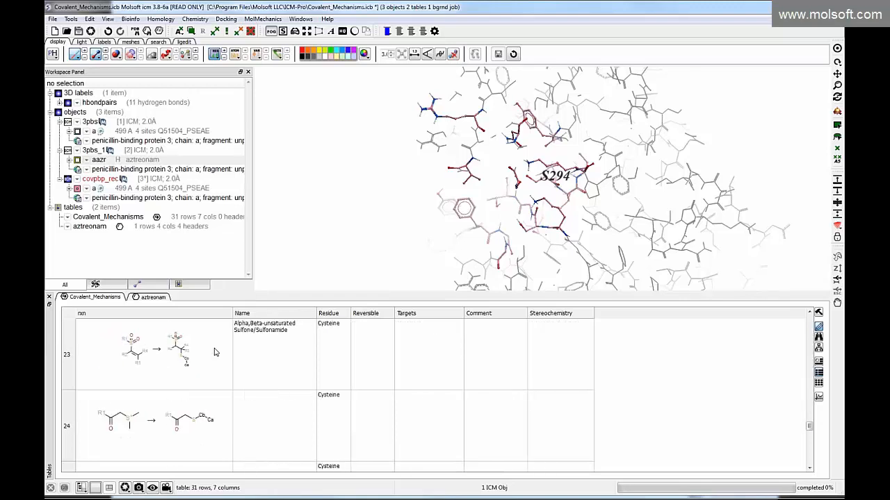
scroll(215, 352, "up", 20)
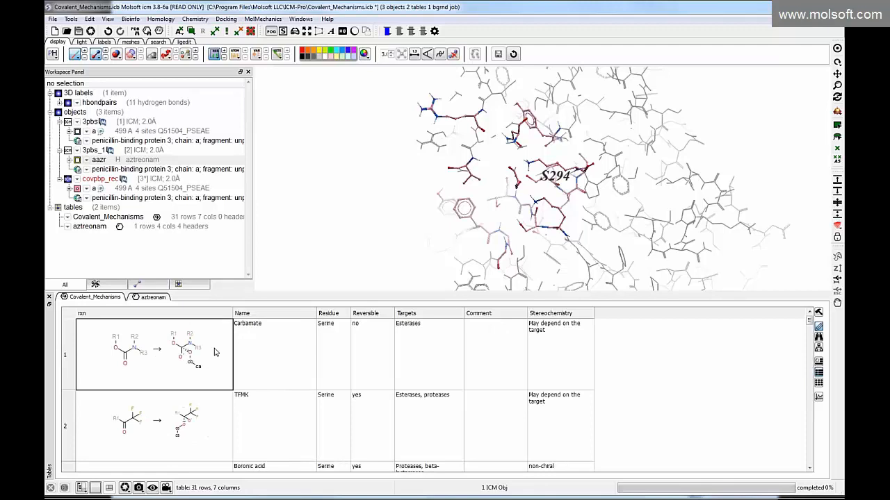
left_click(321, 316)
left_click(322, 315)
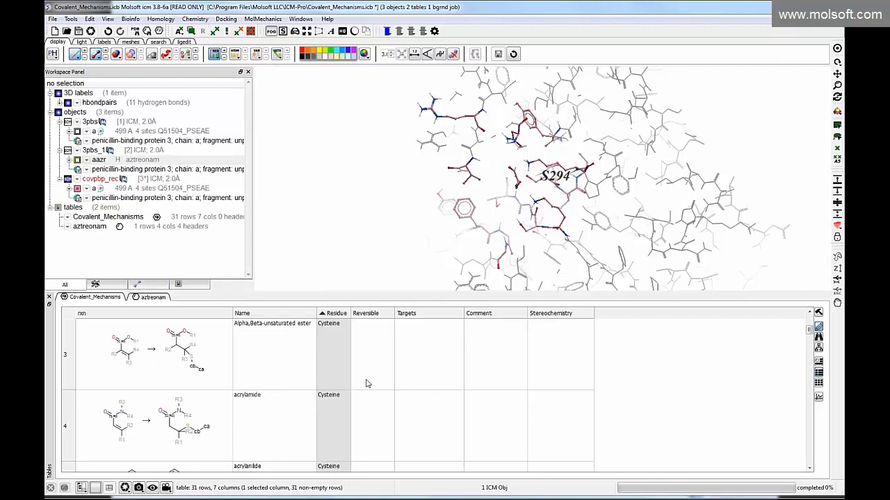
scroll(367, 383, "down", 6)
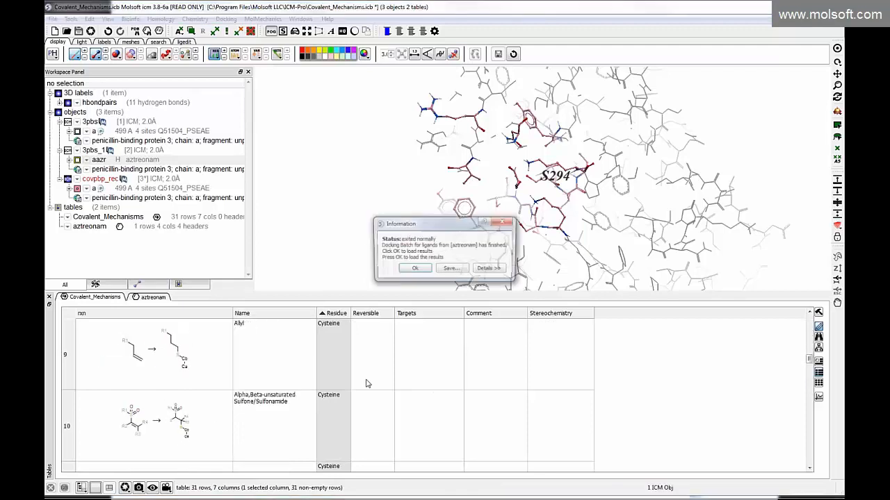
scroll(349, 394, "up", 8)
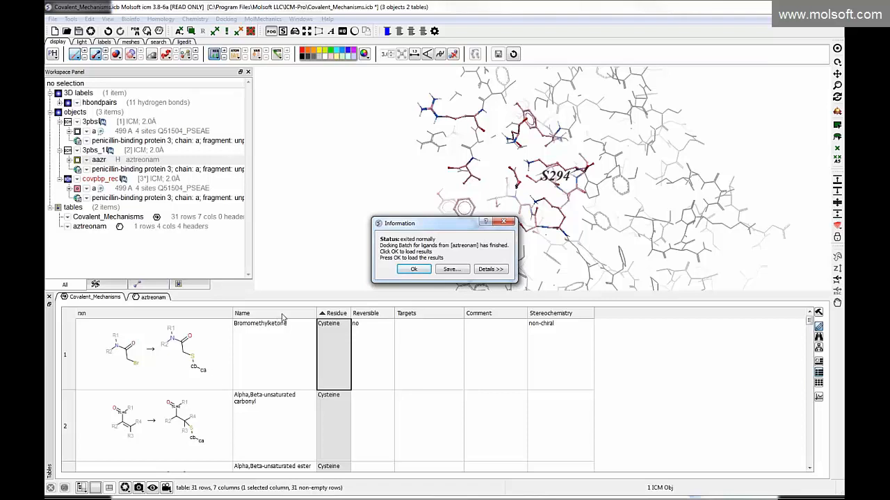
Step: Load the finished docking results, show the aztreonam_docked table and shrink the tables area to enlarge the 3D view
left_click(413, 271)
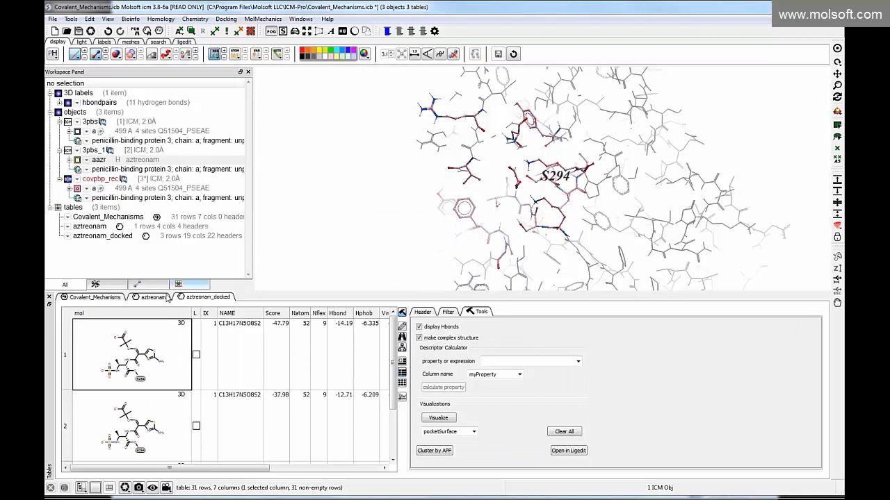
left_click(144, 300)
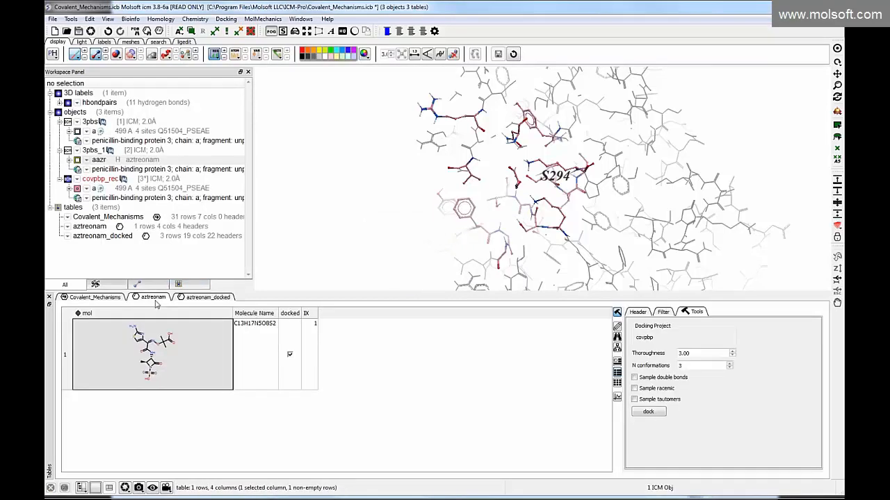
left_click(207, 297)
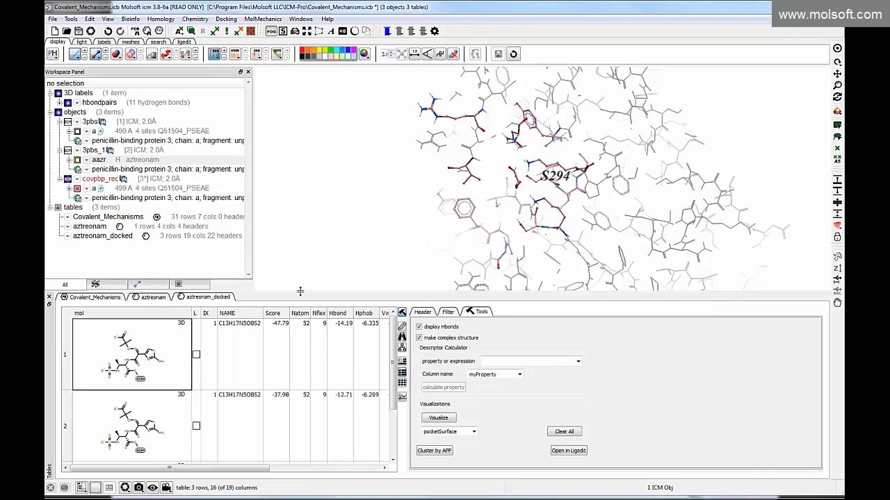
left_click_drag(300, 294, 300, 327)
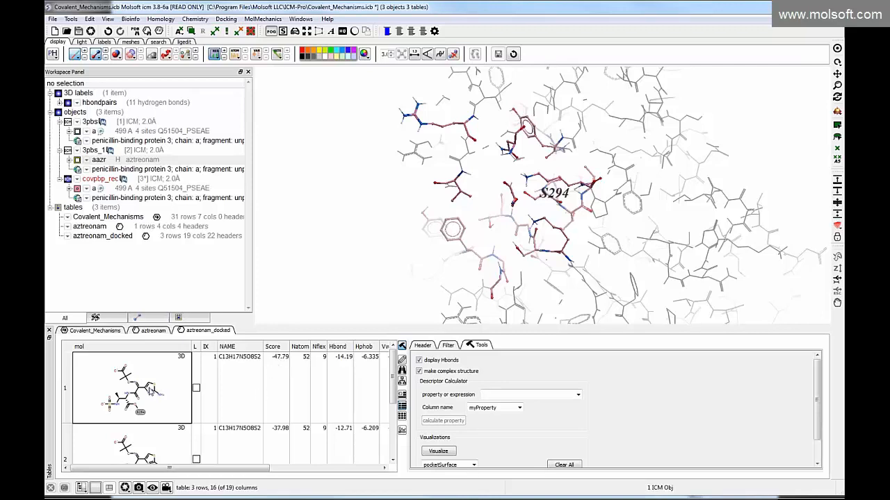
Step: Display the first docked aztreonam pose in the receptor and bring it into close view
double_click(116, 398)
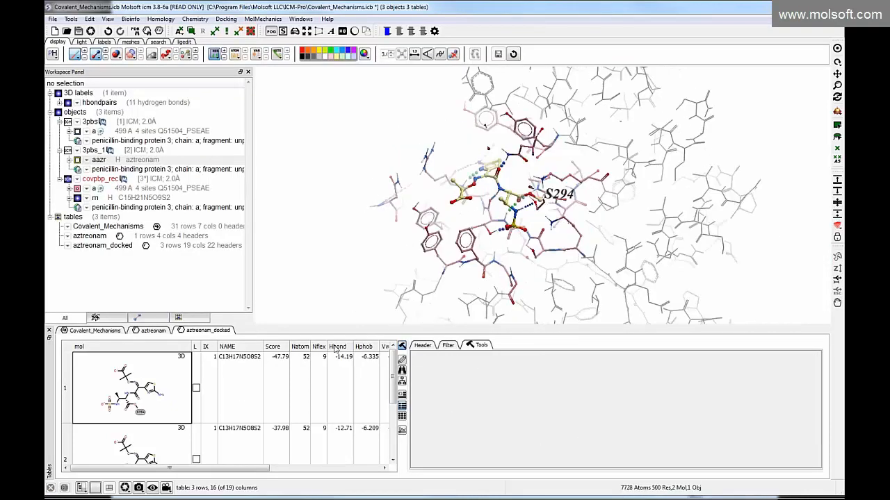
left_click_drag(273, 241, 267, 210)
left_click_drag(364, 215, 382, 234)
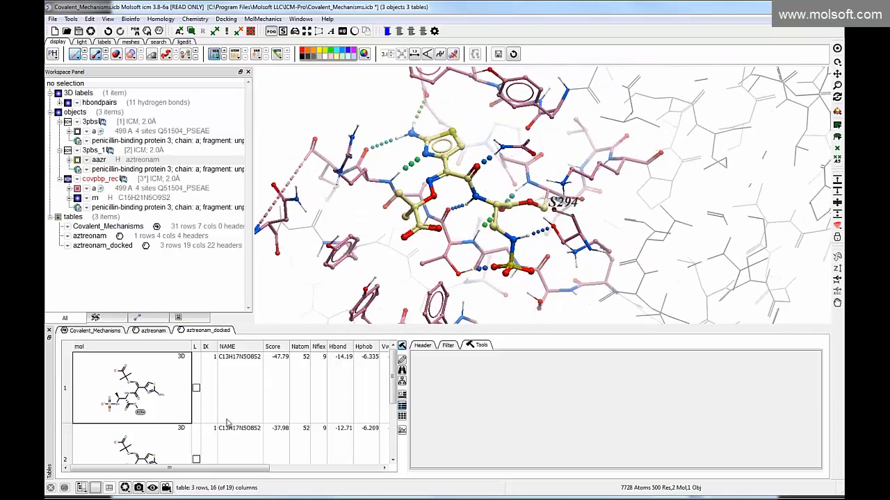
Step: Temporarily overlay the second and third docked poses on the first one for comparison, then remove them
left_click(196, 461)
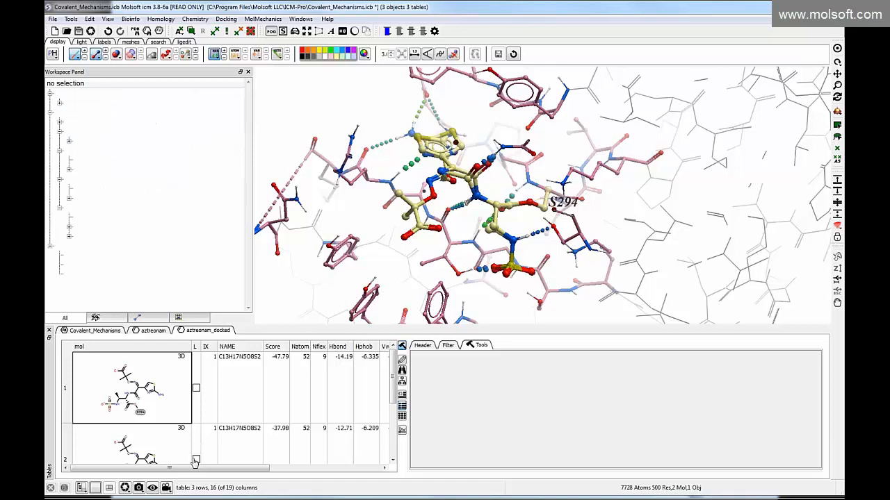
scroll(216, 444, "down", 2)
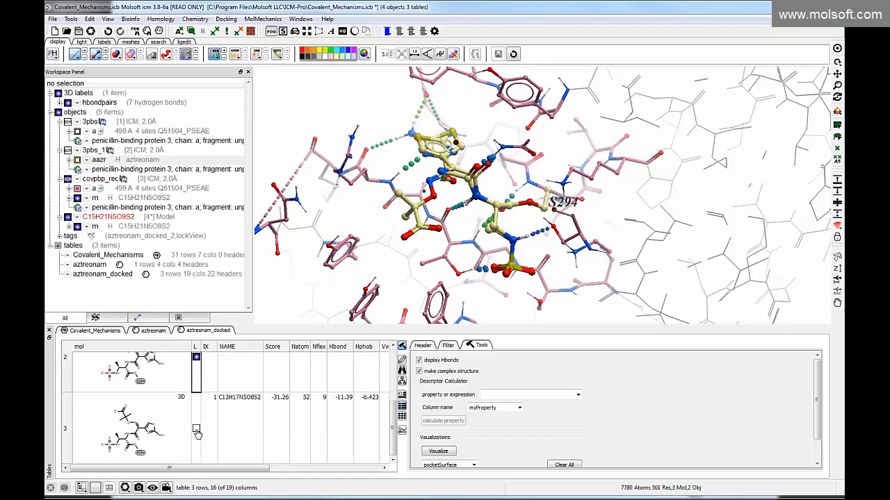
left_click(196, 430)
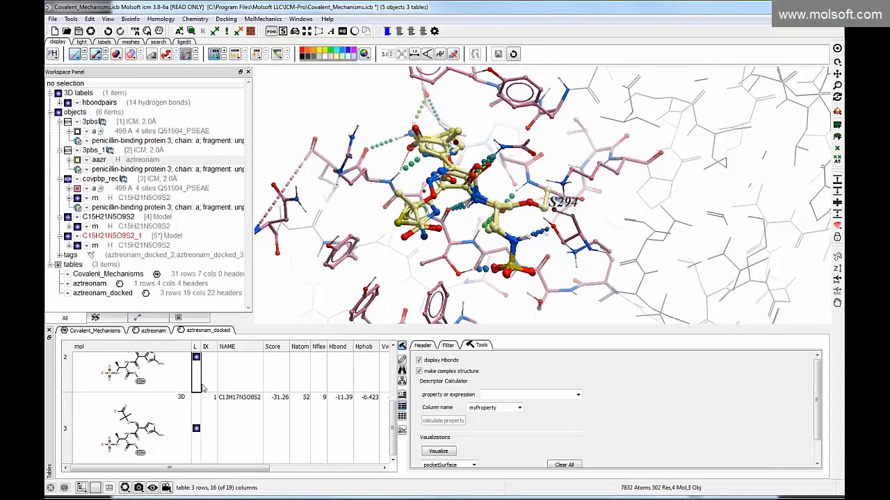
left_click(196, 357)
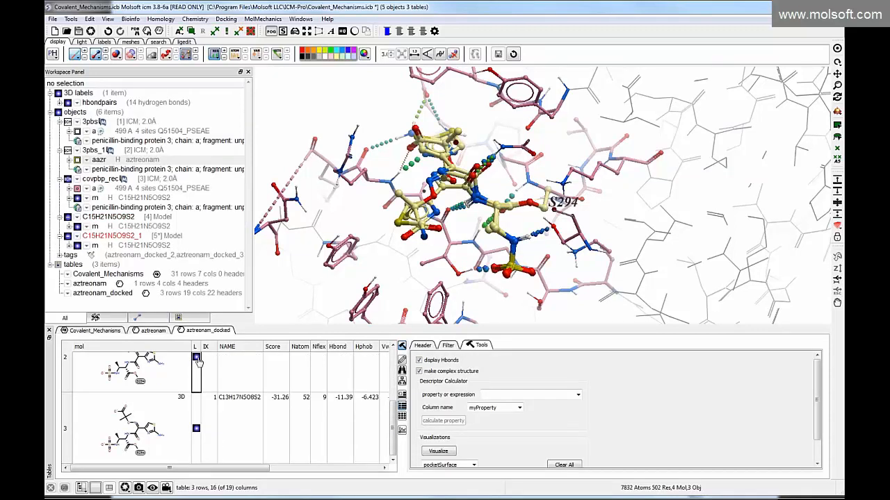
left_click(196, 431)
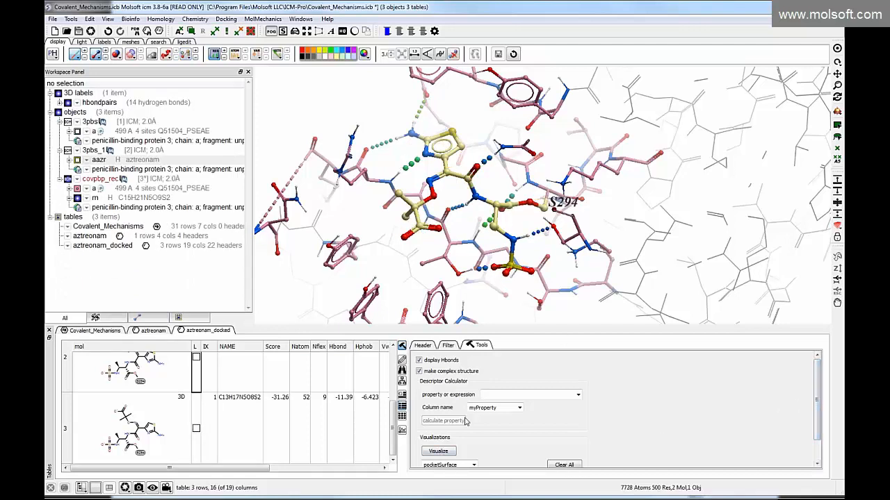
Step: Visualize the docked complex with the Pretty preset
left_click(473, 465)
left_click(462, 452)
left_click(438, 452)
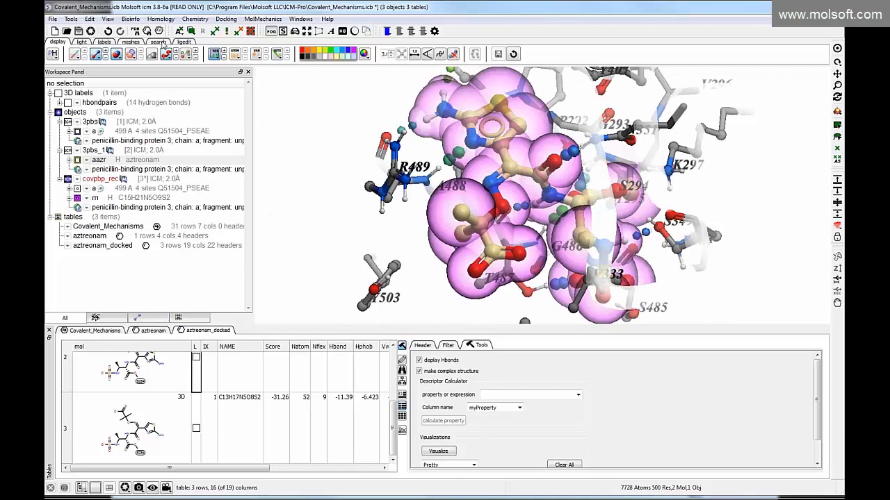
Step: Lower the transparency light setting and hide the space-filling spheres around the ligand
left_click(85, 43)
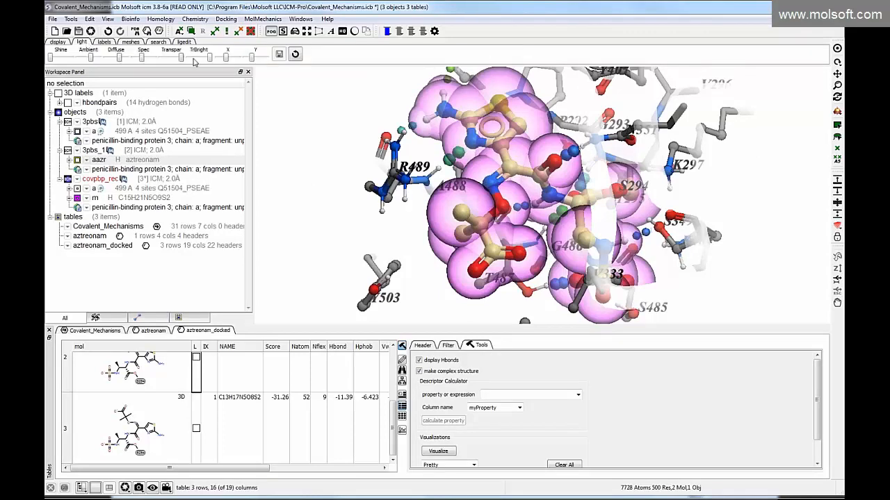
left_click_drag(182, 58, 169, 58)
left_click(59, 42)
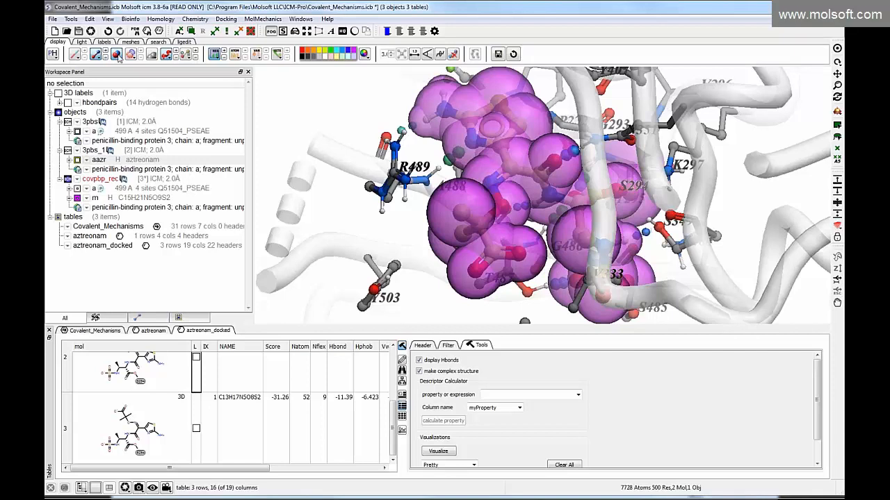
left_click(116, 55)
Step: Inspect the covalent pose around S294 and display the original aztreonam ligand aazr from 3pbs_1 alongside it
left_click_drag(411, 218, 439, 204)
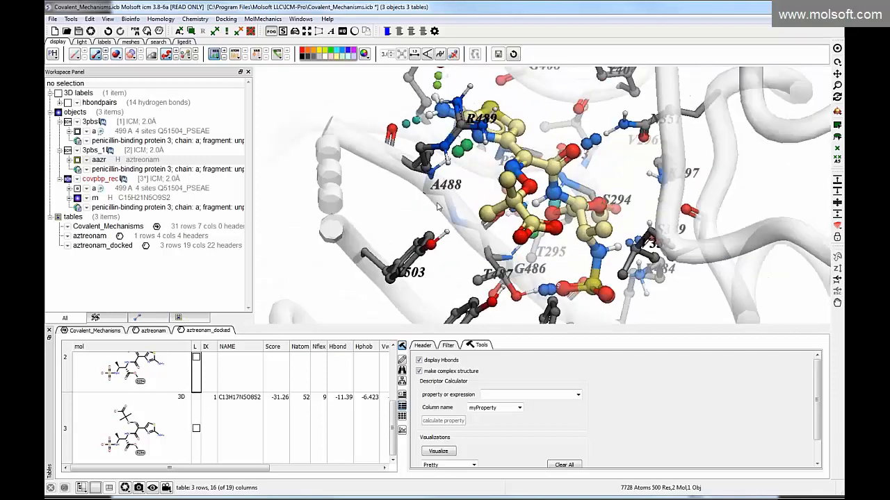
left_click_drag(498, 172, 421, 192)
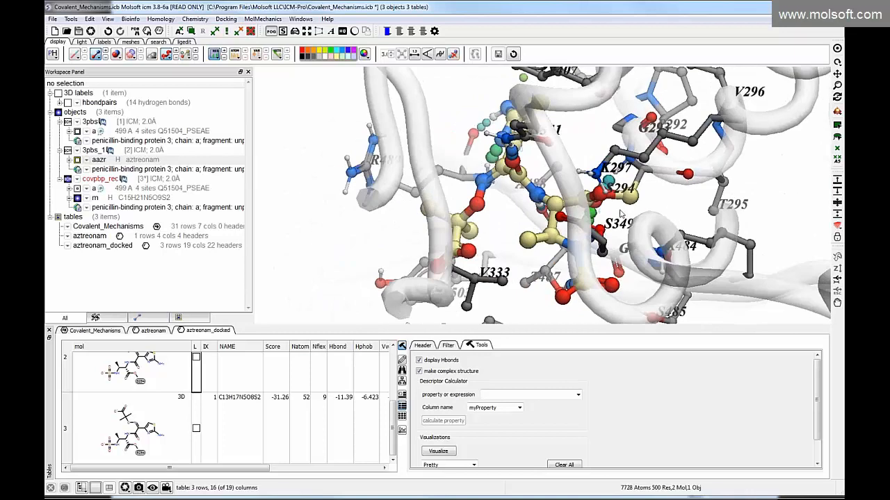
left_click_drag(619, 210, 584, 203)
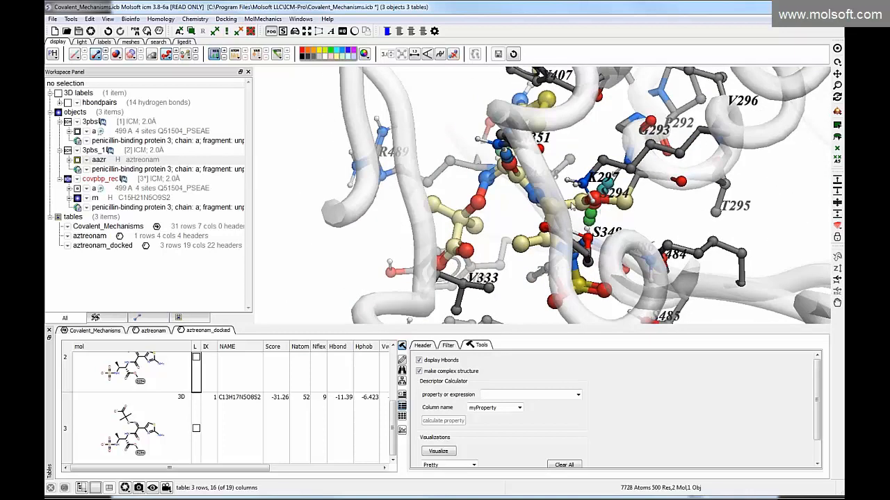
left_click_drag(509, 208, 549, 214)
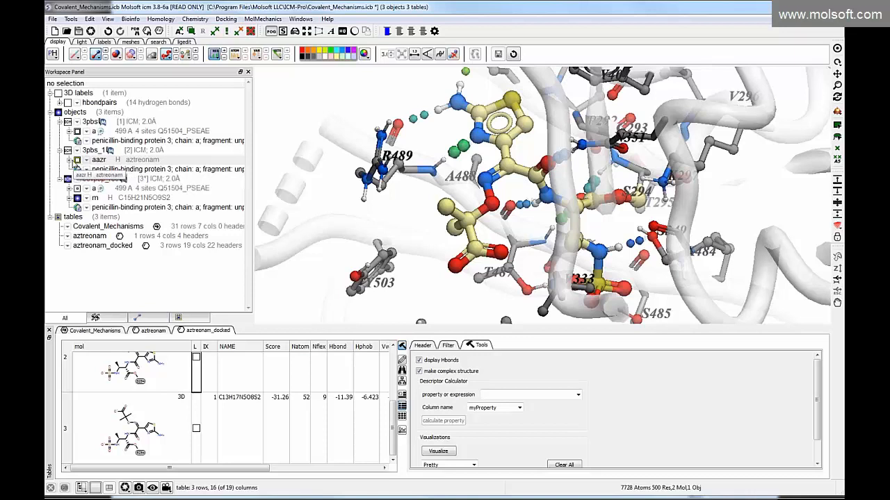
left_click(78, 160)
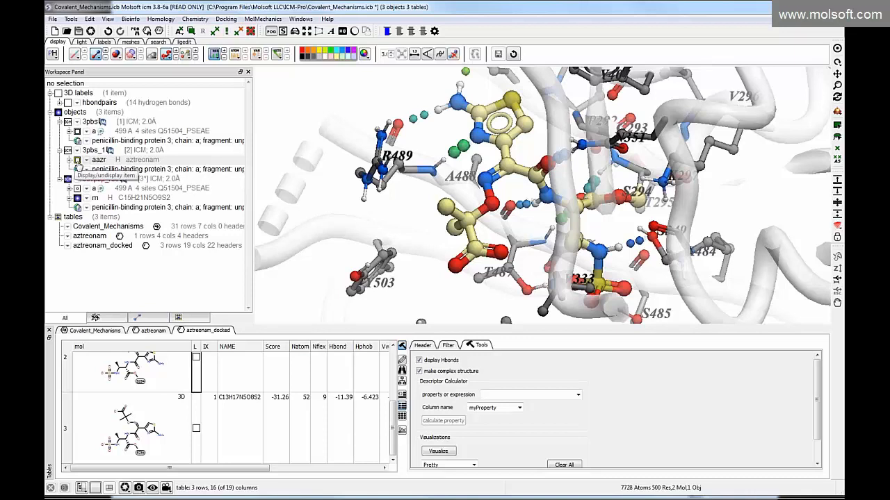
mouse_move(500, 230)
left_mouse_down()
mouse_move(497, 258)
mouse_move(506, 232)
left_mouse_up()
Step: Select the aazr ligand and open the color selection for only its stick carbons
left_click(155, 165)
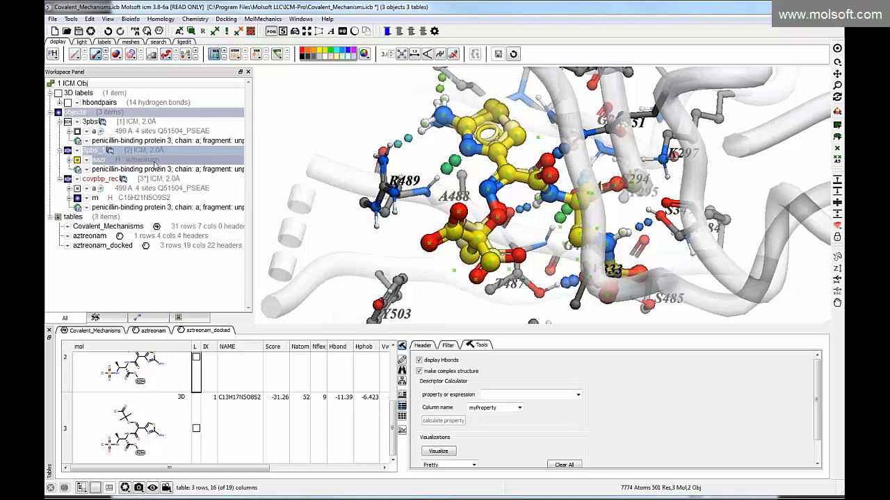
left_click(97, 57)
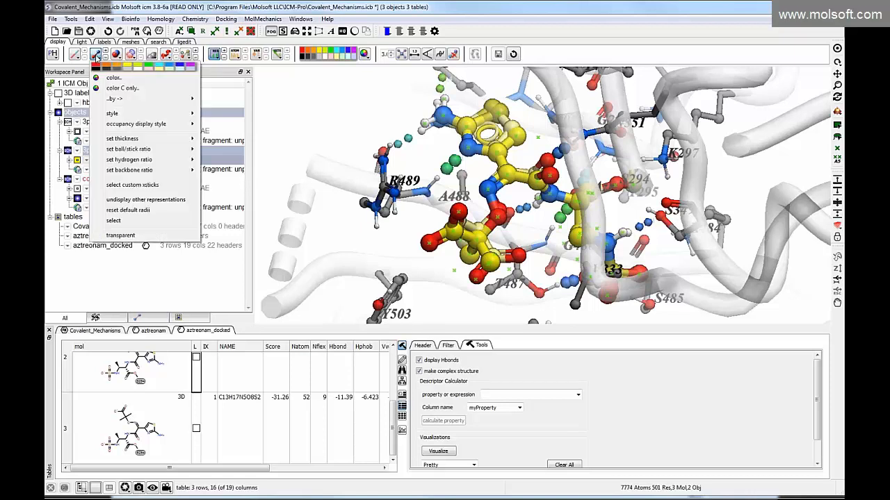
left_click(113, 89)
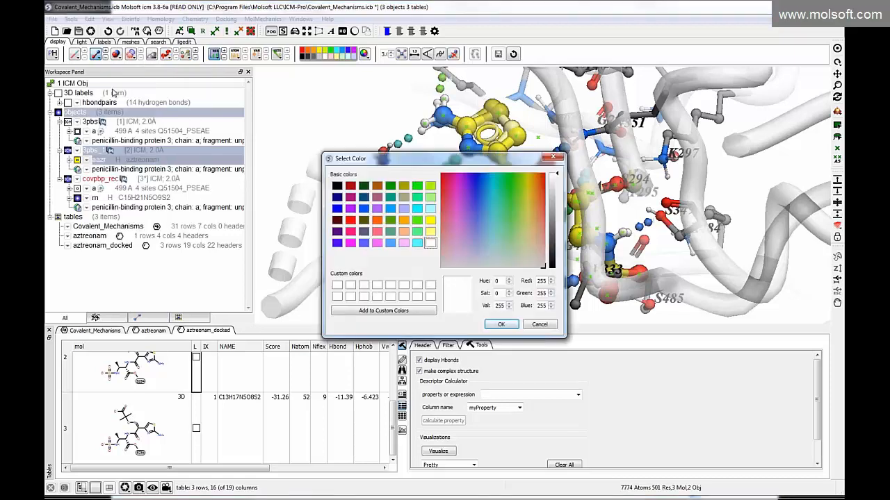